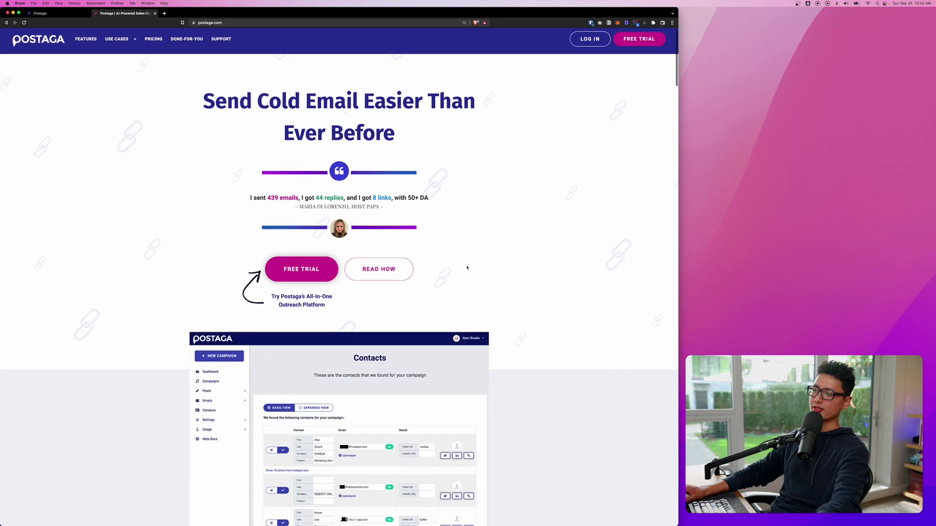
# Scroll down the Postaga homepage past the Target Better Opportunities and Find the Right Contacts sections
pyautogui.scroll(-5, 467, 267)
pyautogui.scroll(-8, 467, 268)
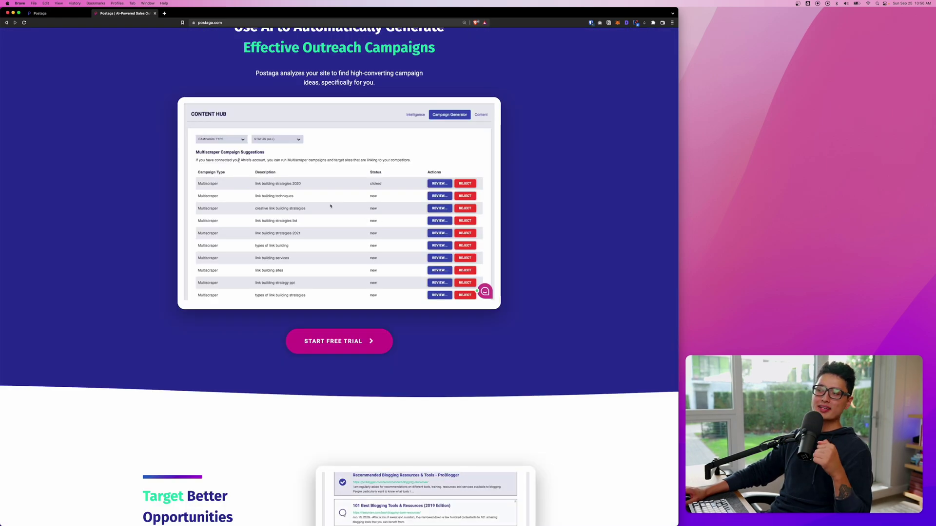
pyautogui.scroll(-5, 330, 206)
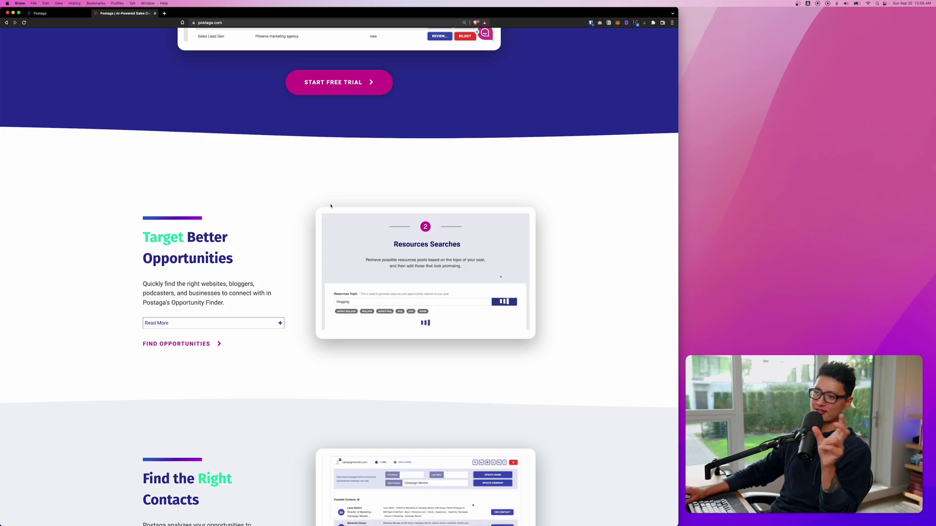
pyautogui.scroll(-1, 330, 206)
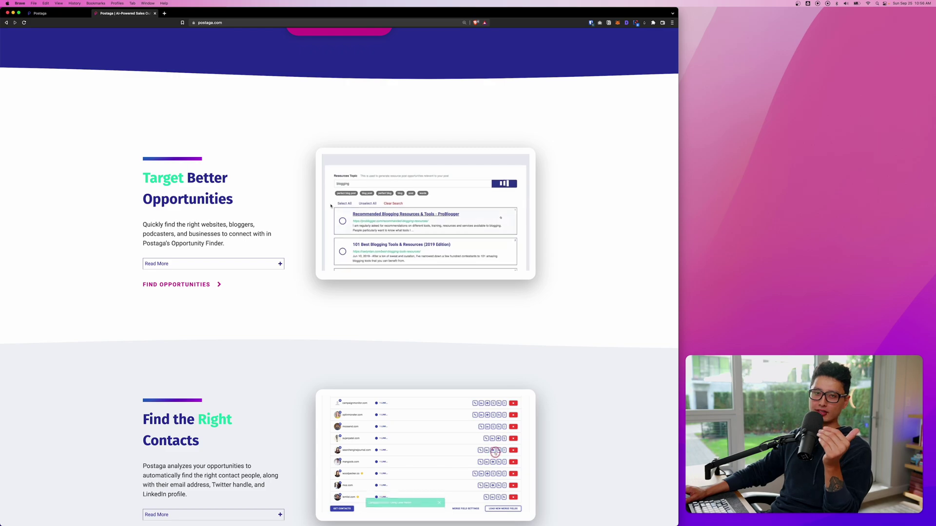
pyautogui.scroll(-3, 438, 301)
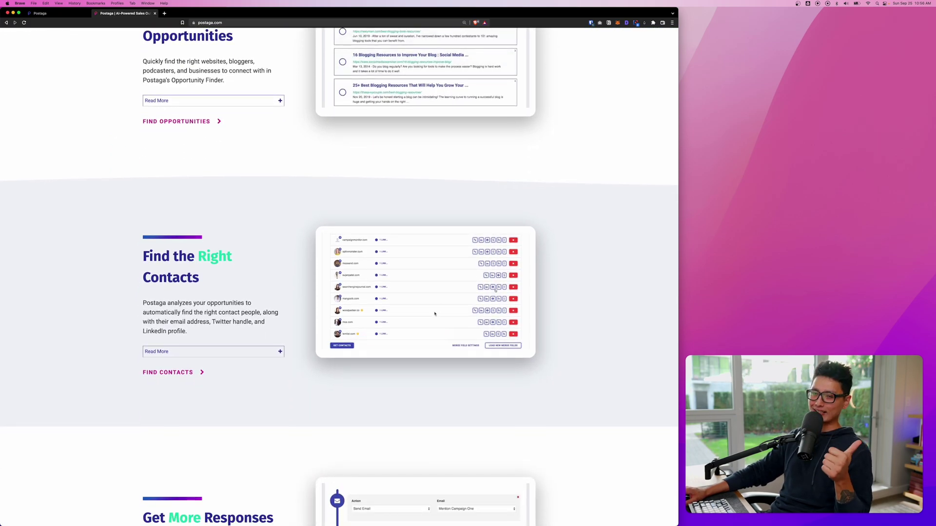
# Enlarge the Find the Right Contacts screenshot and compare the homepage with the app dashboard
pyautogui.click(424, 298)
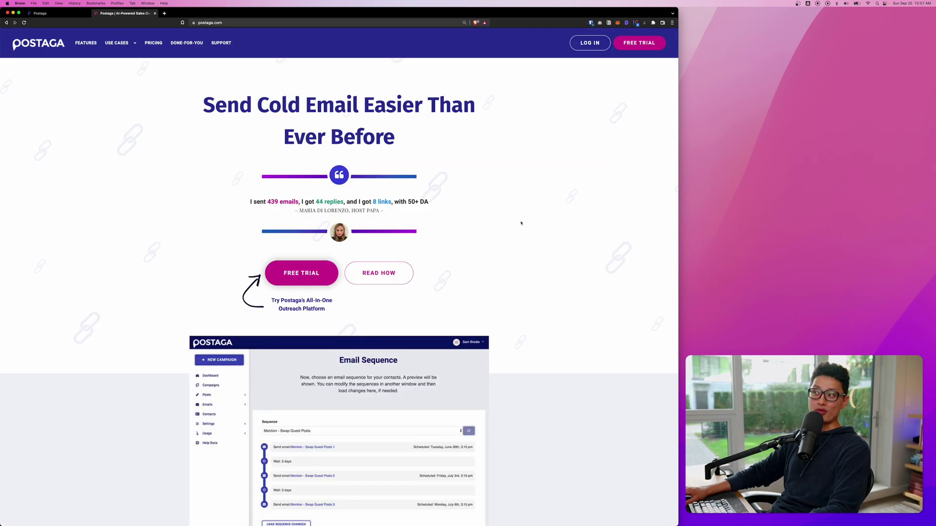
pyautogui.press('super+1')
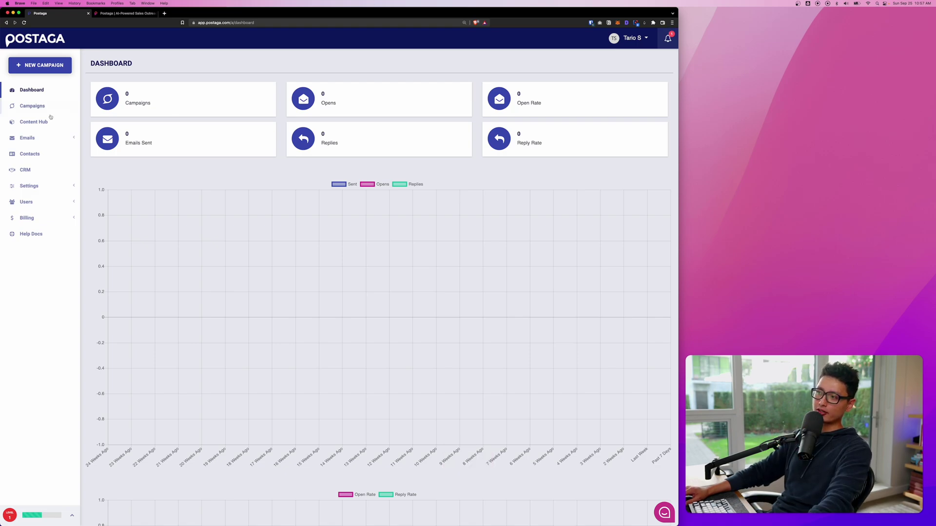
pyautogui.press('super+2')
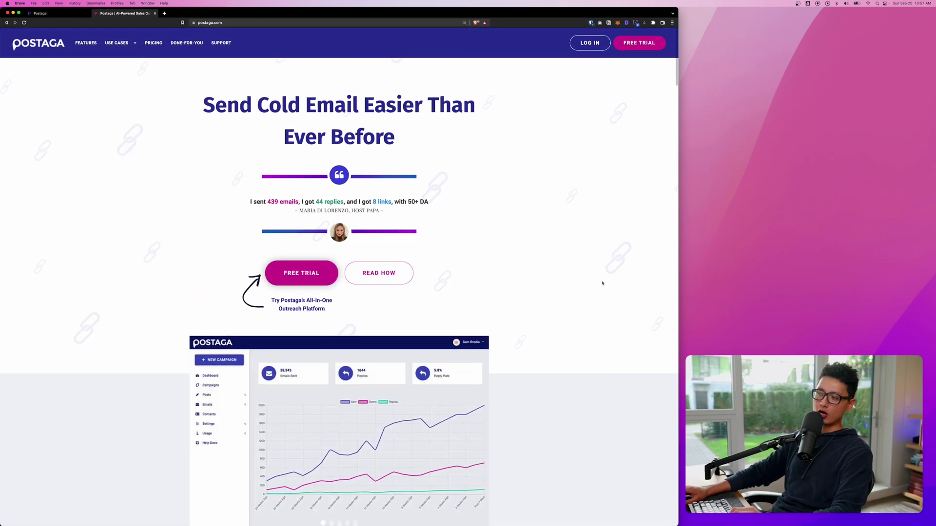
# Return to the live app and open the Campaigns page, which has no campaigns
pyautogui.scroll(-3, 602, 284)
pyautogui.scroll(5, 338, 351)
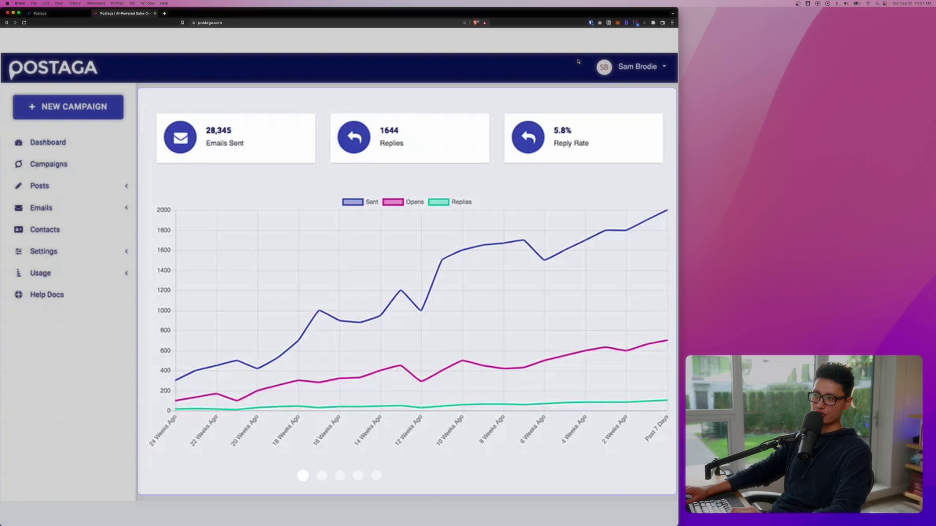
pyautogui.press('super+1')
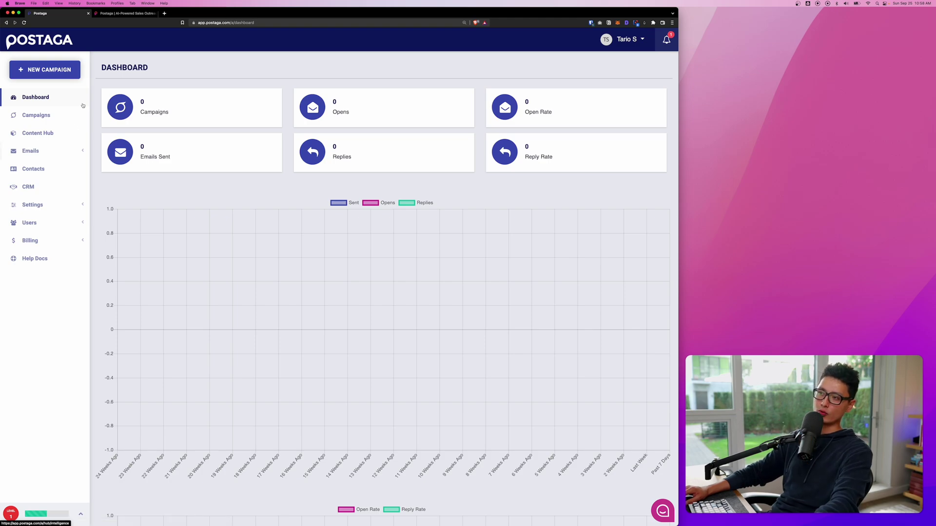
pyautogui.click(73, 115)
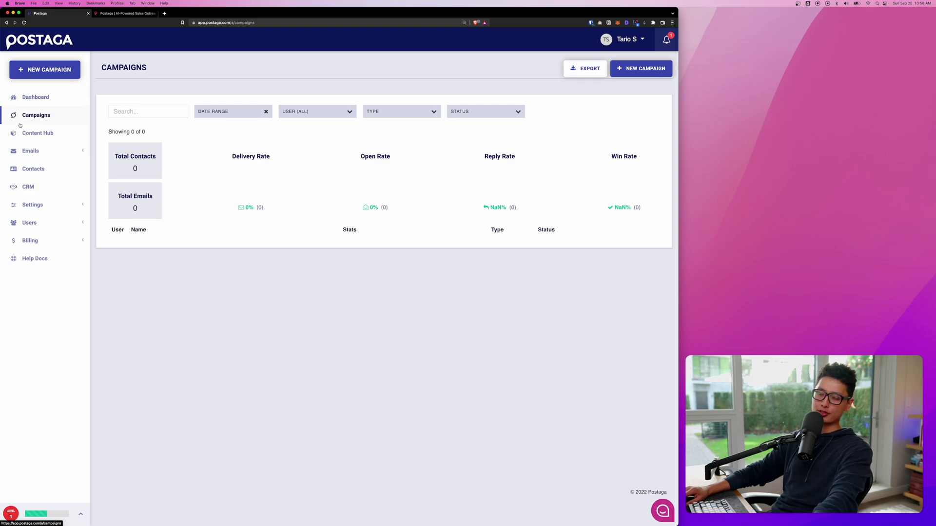
# Go to Content Hub > Emails to list the 30 prebuilt outreach email templates
pyautogui.click(36, 133)
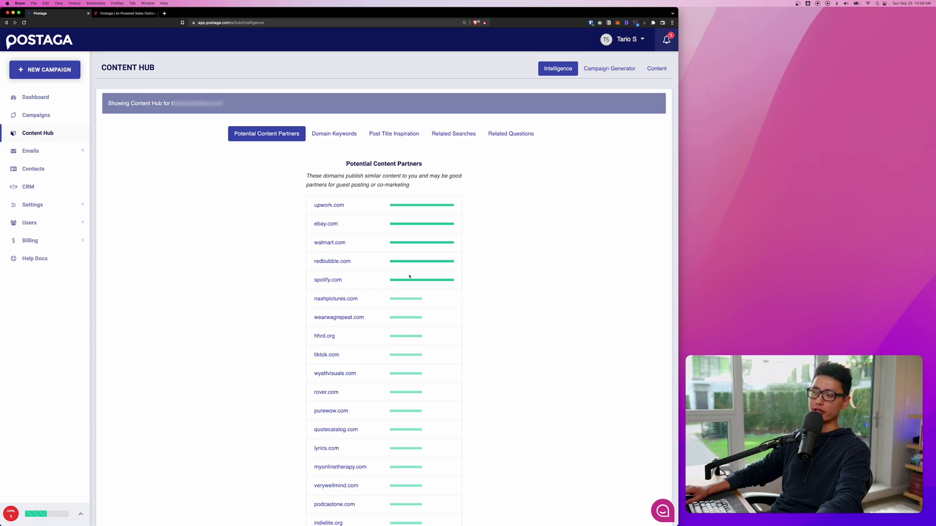
pyautogui.click(31, 151)
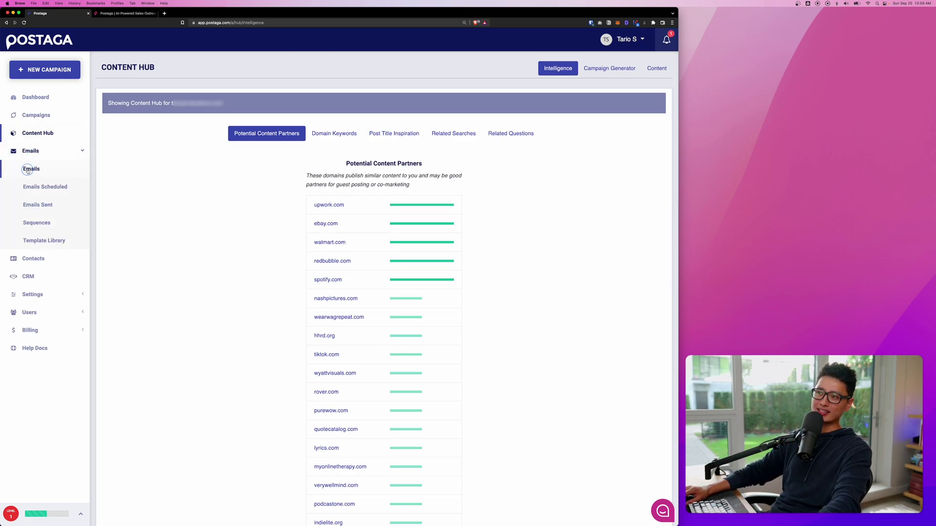
pyautogui.click(28, 169)
pyautogui.scroll(-10, 285, 211)
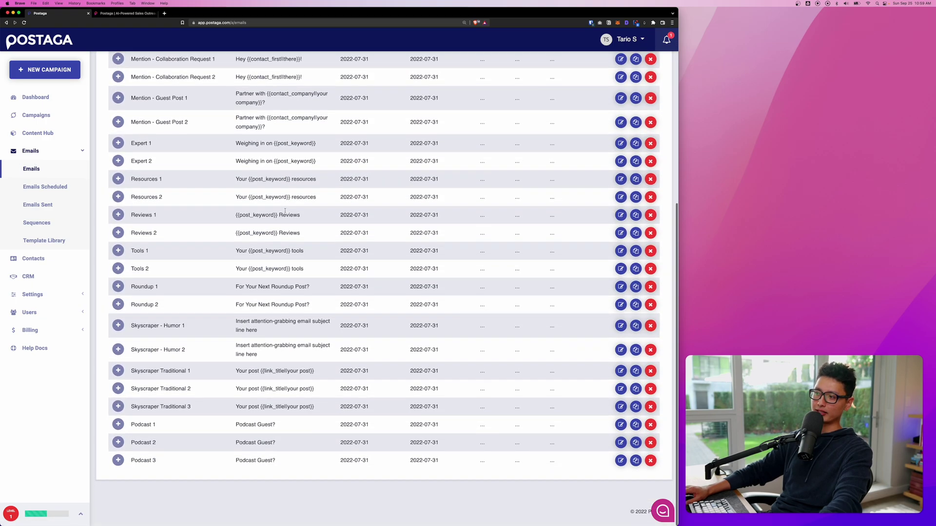
pyautogui.scroll(10, 287, 212)
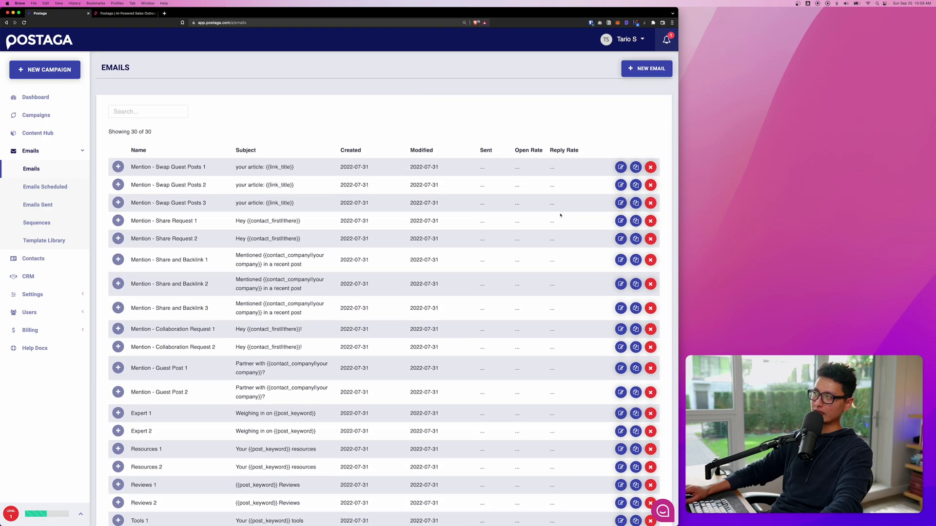
# Open the Mention - Swap Guest Posts 1 template and highlight its {{post_url}} and company merge fields
pyautogui.click(621, 168)
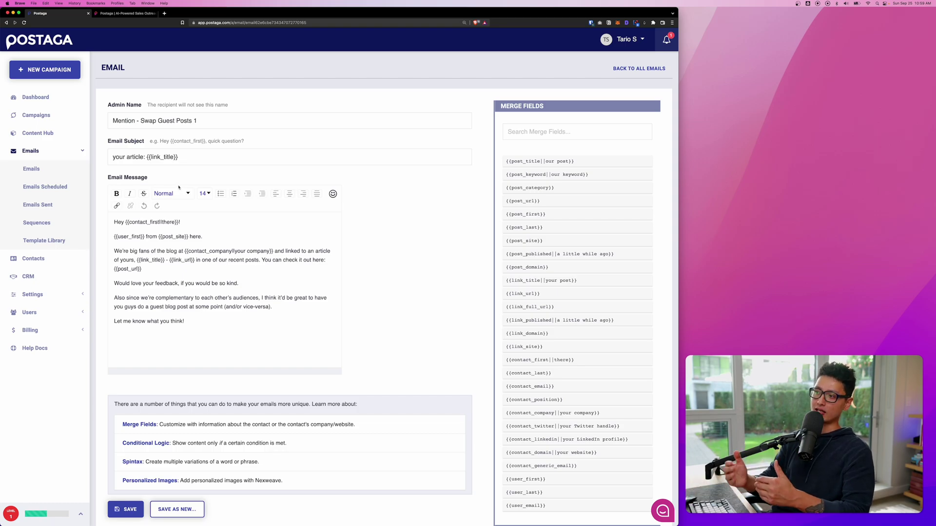
pyautogui.click(140, 268)
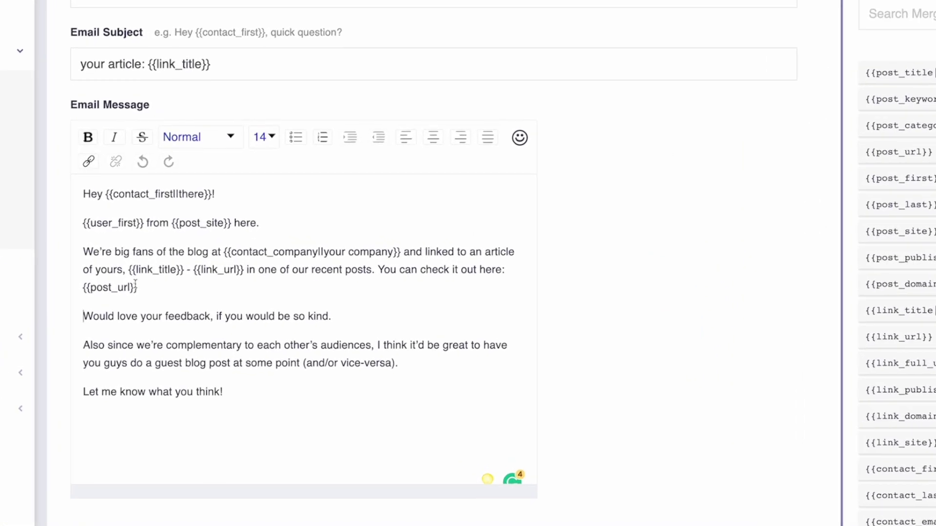
pyautogui.moveTo(139, 287); pyautogui.dragTo(80, 288)
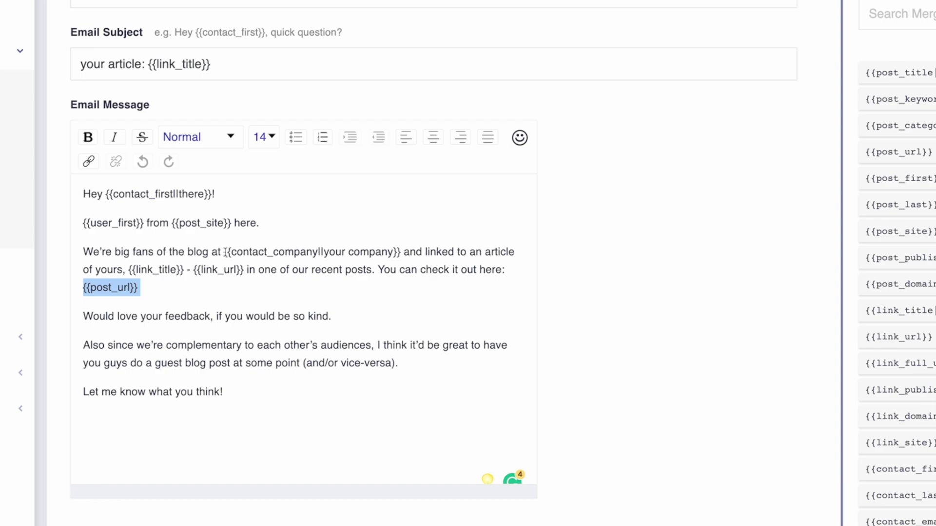
pyautogui.moveTo(225, 252); pyautogui.dragTo(381, 252)
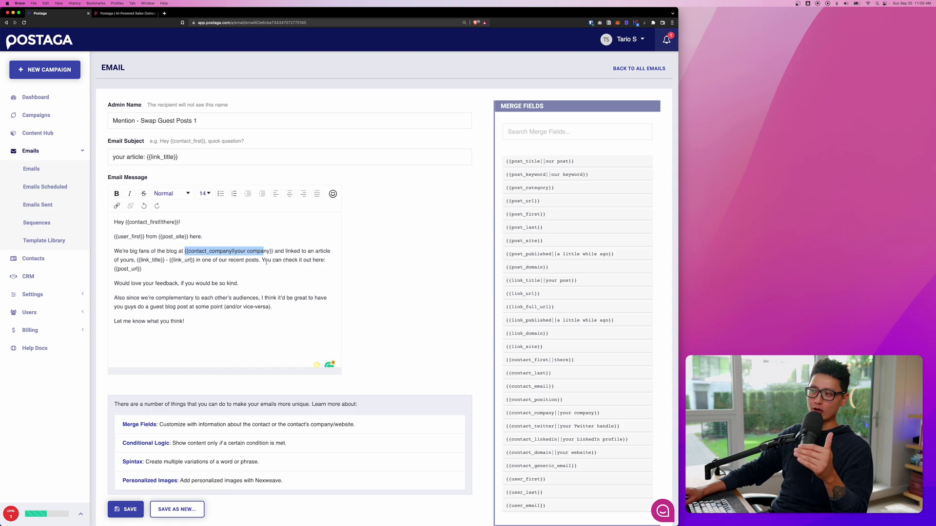
pyautogui.click(255, 262)
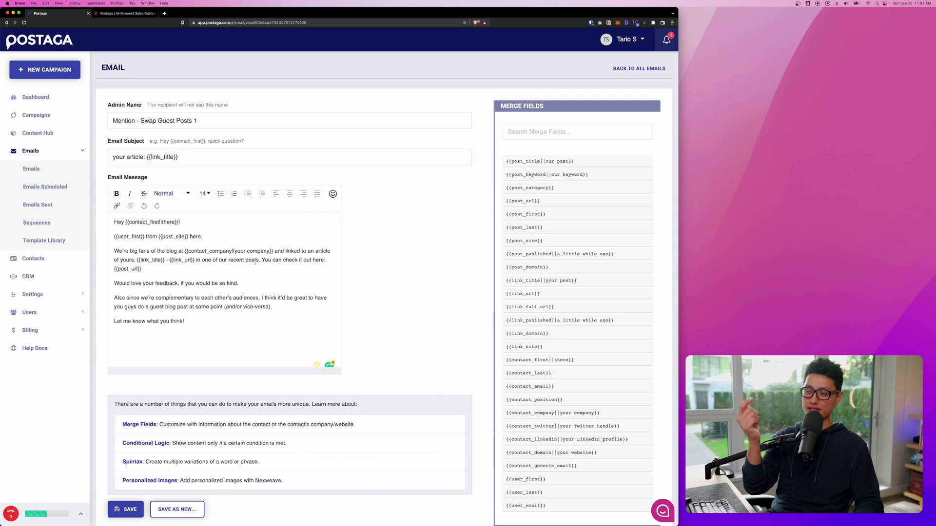
pyautogui.scroll(-3, 220, 317)
# Read the Spintax help article's Hey and 'What do you think?' variations, then open Emails Scheduled
pyautogui.keyDown('super'); pyautogui.click(133, 383); pyautogui.keyUp('super')
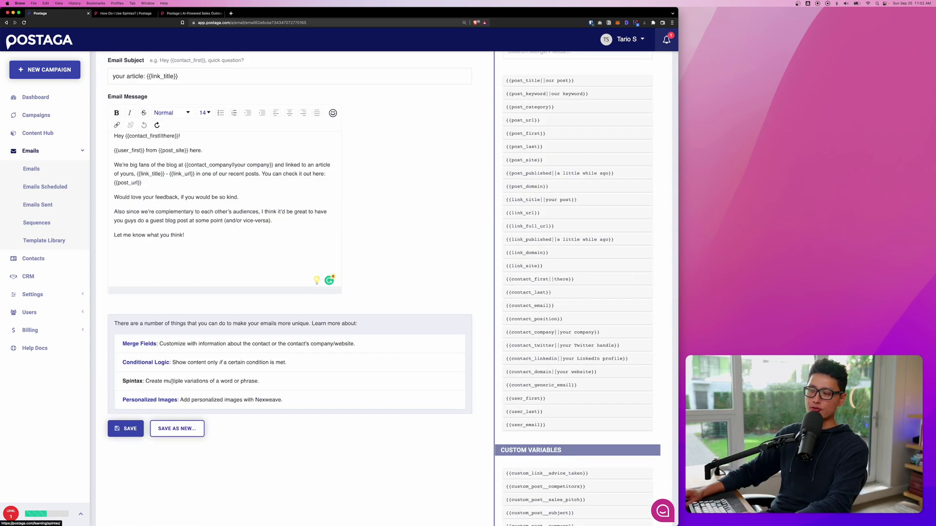
pyautogui.press('super+2')
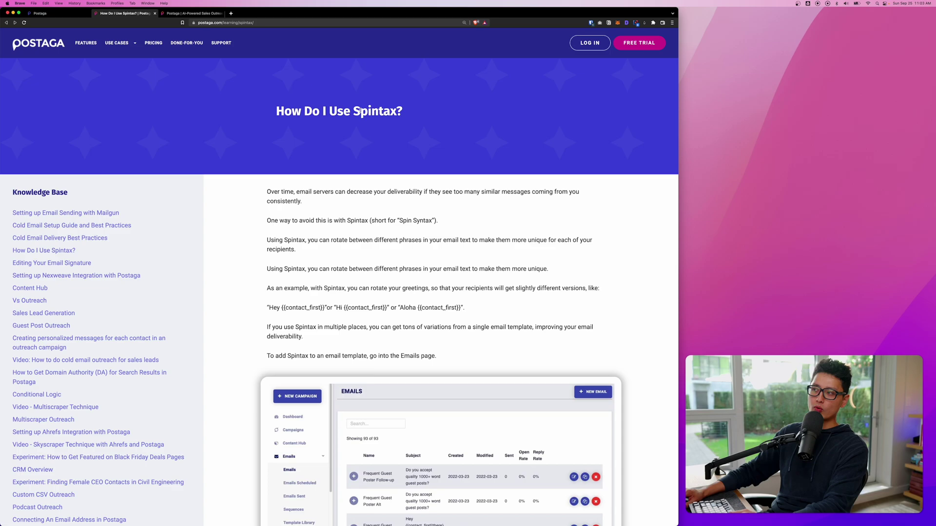
pyautogui.doubleClick(378, 110)
pyautogui.scroll(-5, 410, 206)
pyautogui.scroll(-5, 411, 206)
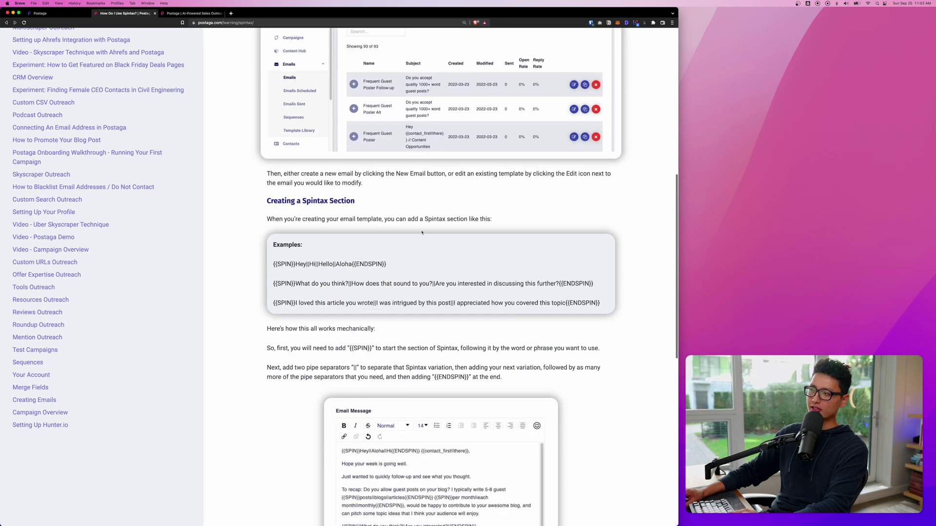
pyautogui.scroll(5, 183, 269)
pyautogui.moveTo(74, 237); pyautogui.dragTo(128, 234)
pyautogui.moveTo(46, 238); pyautogui.dragTo(74, 237)
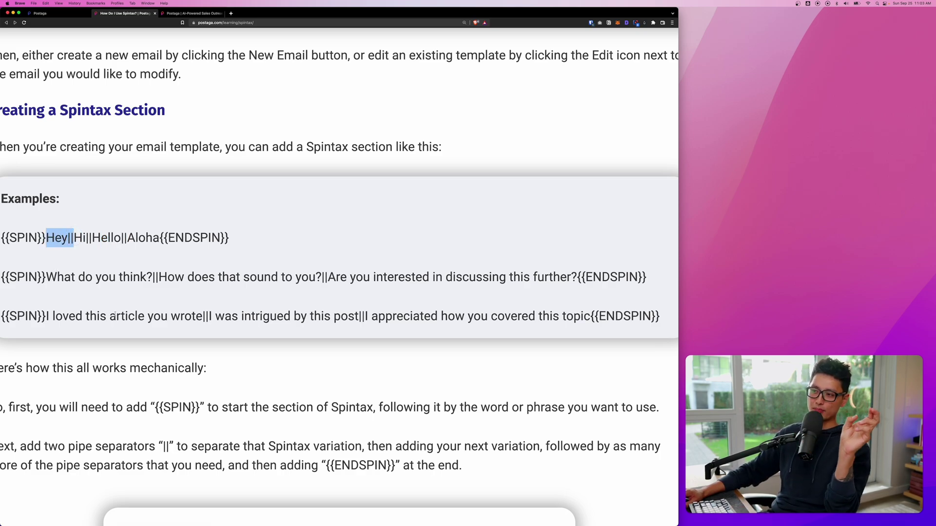
pyautogui.moveTo(155, 276); pyautogui.dragTo(42, 271)
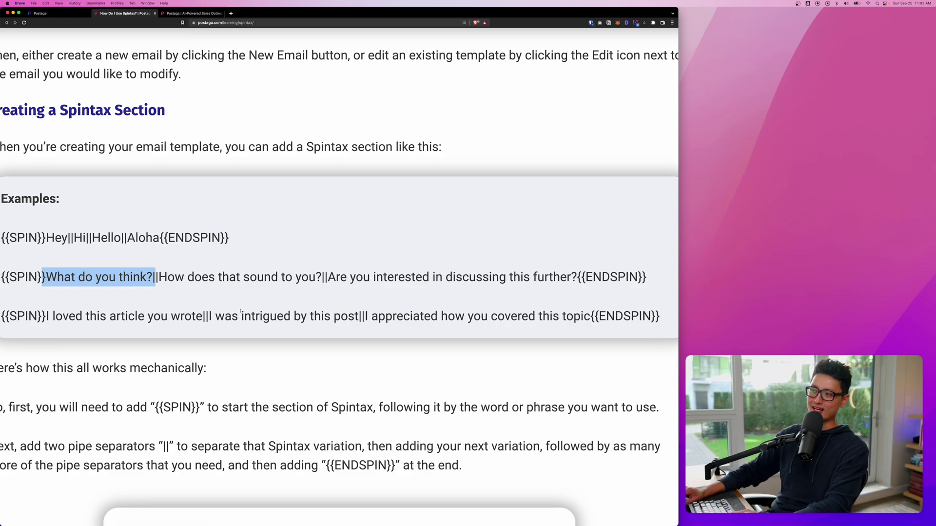
pyautogui.hotkey('ctrl', 'shift', 'Tab')
pyautogui.click(38, 187)
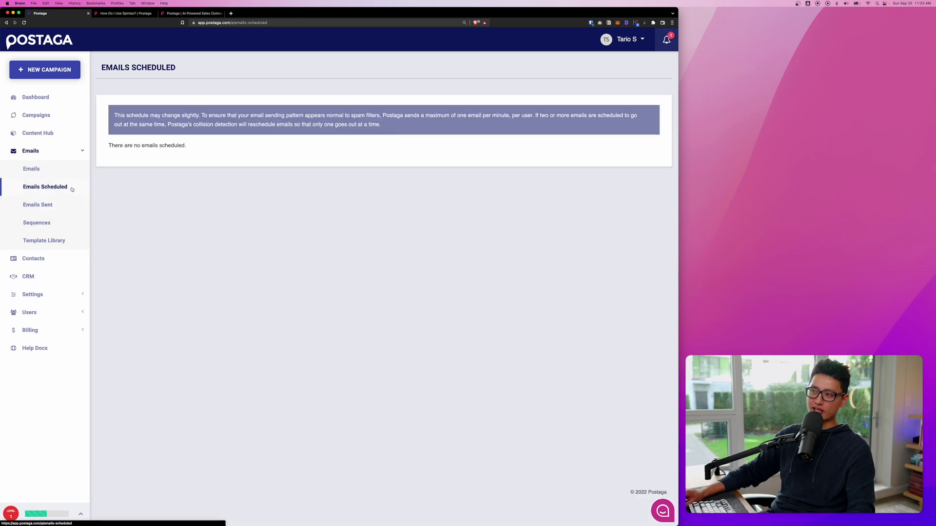
pyautogui.click(30, 205)
pyautogui.click(29, 223)
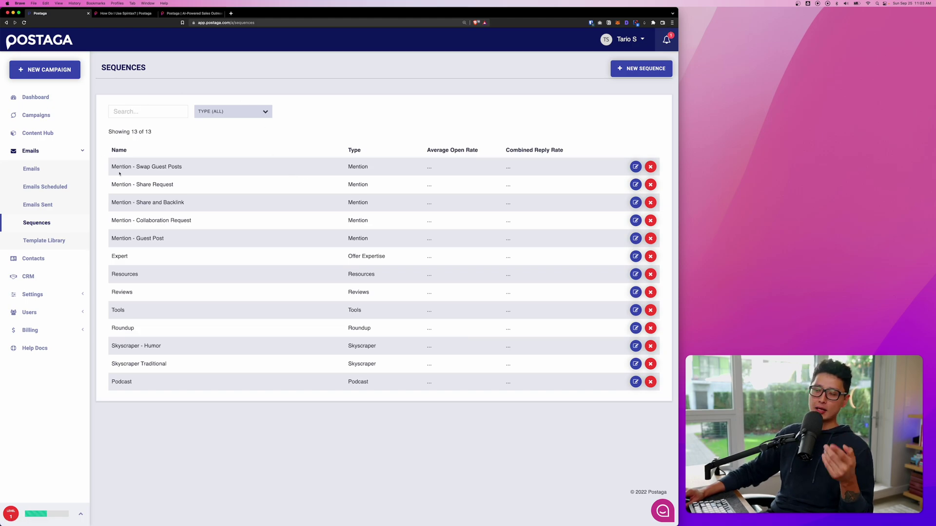
pyautogui.click(636, 166)
pyautogui.scroll(-1, 229, 179)
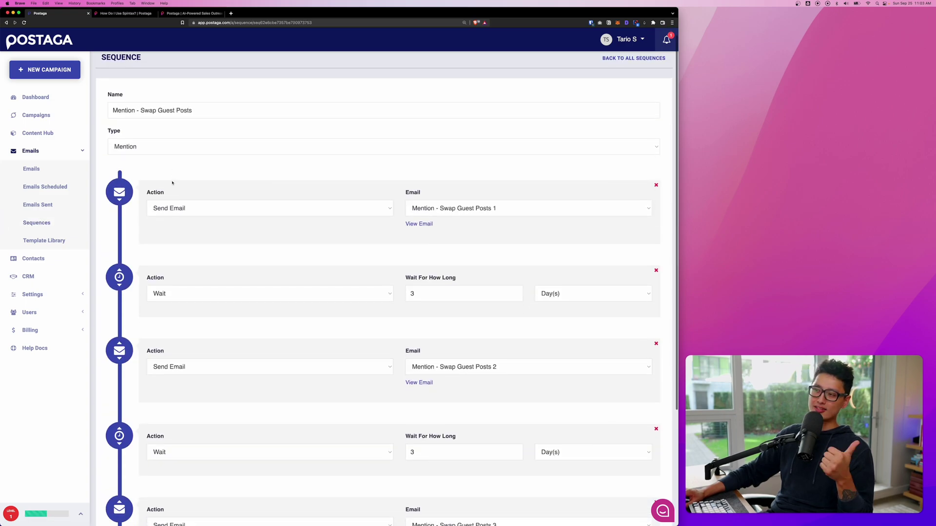
pyautogui.scroll(1, 172, 183)
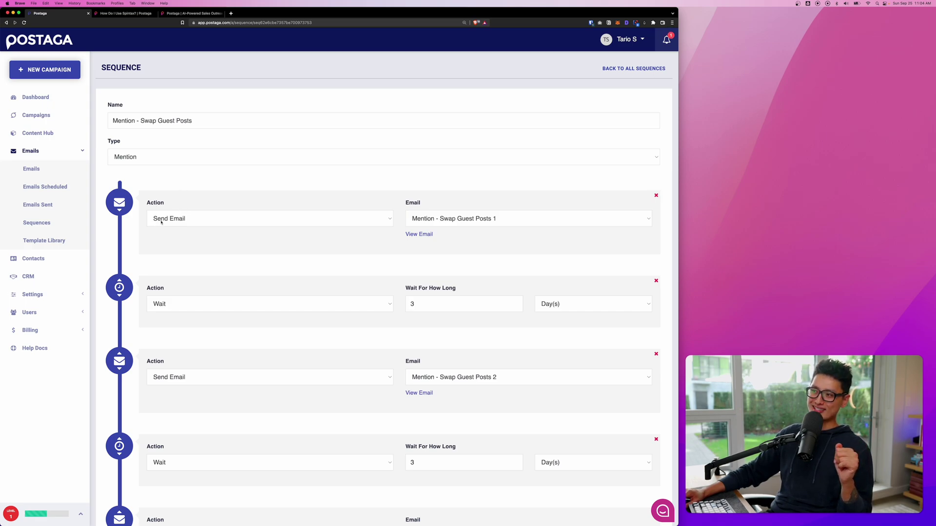
pyautogui.click(455, 214)
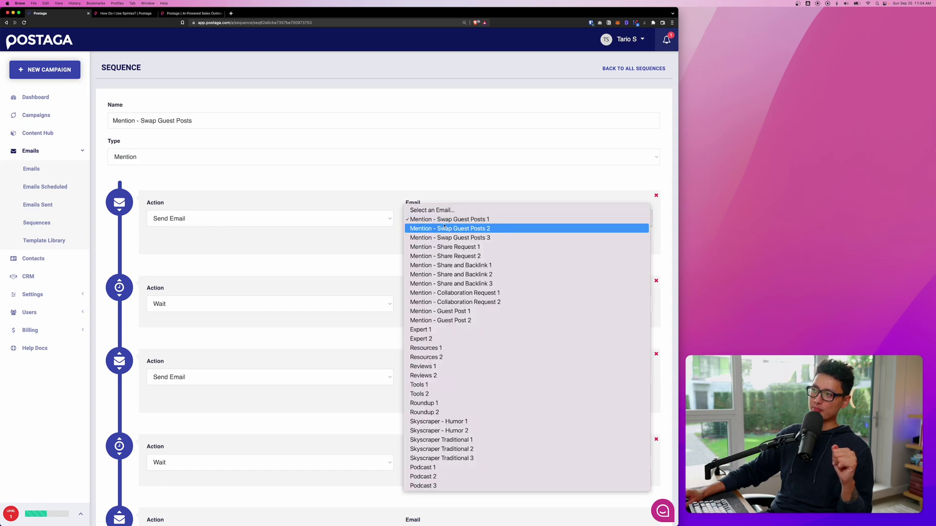
pyautogui.click(339, 232)
pyautogui.scroll(-3, 181, 233)
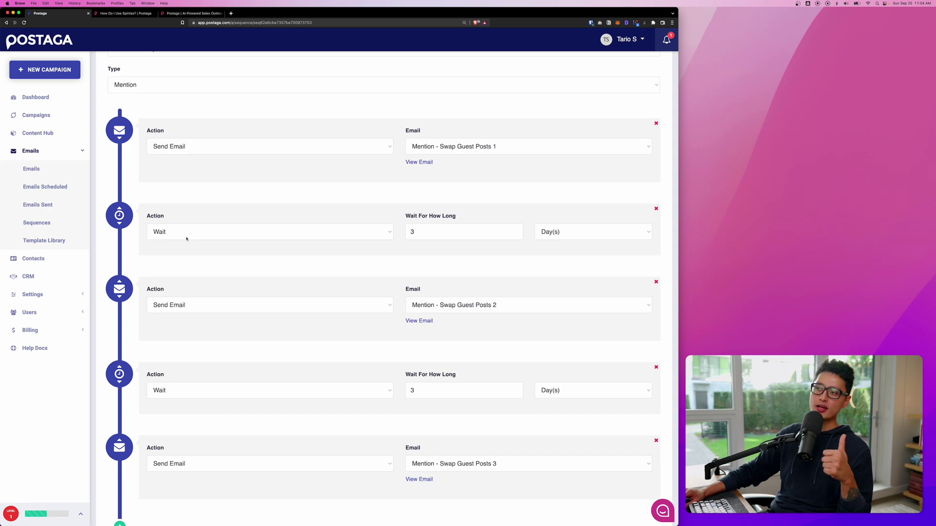
pyautogui.click(558, 233)
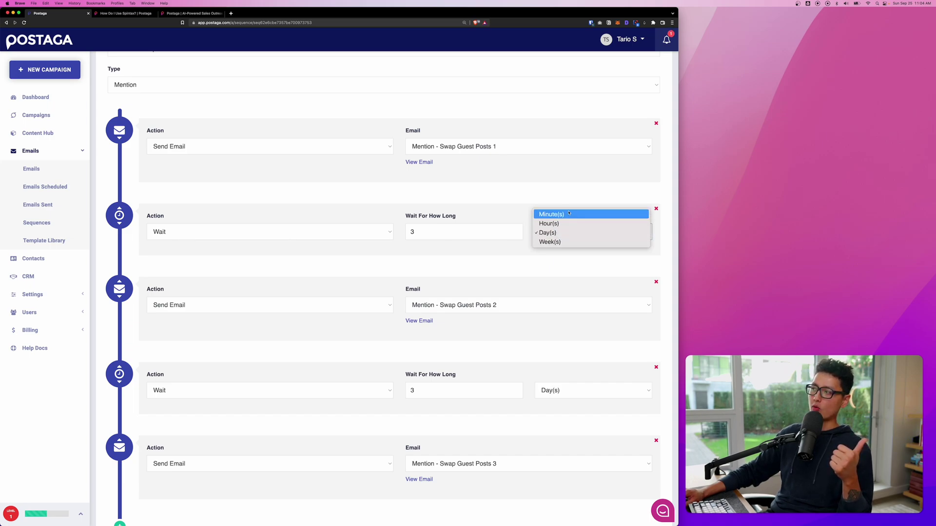
pyautogui.click(188, 259)
pyautogui.scroll(-2, 163, 285)
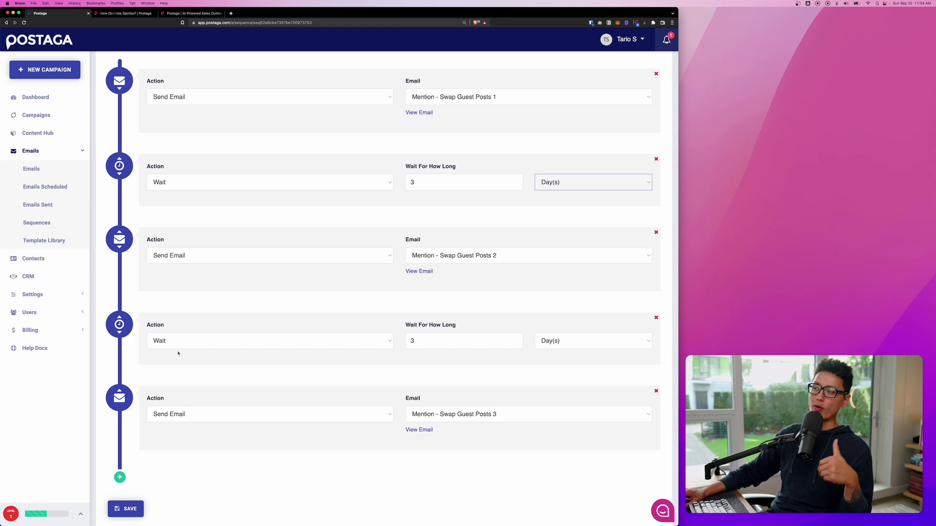
pyautogui.scroll(-2, 263, 386)
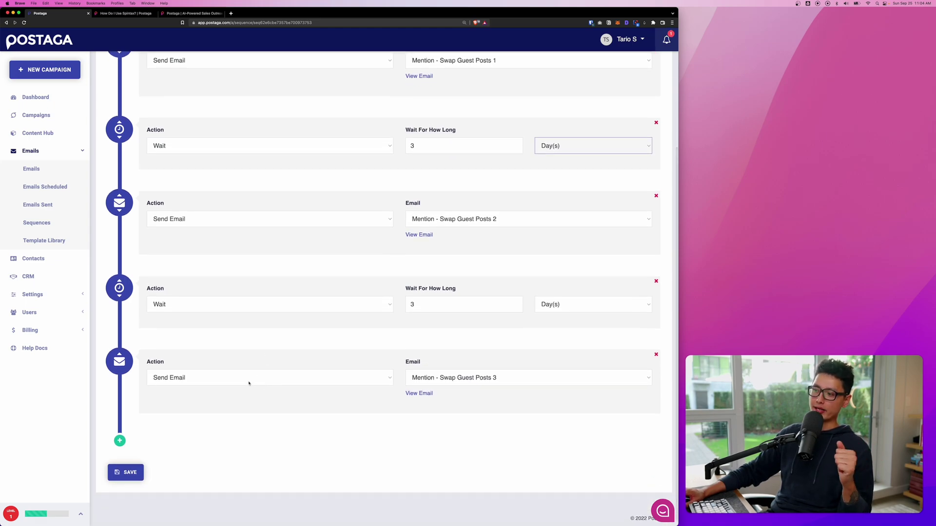
pyautogui.scroll(-1, 248, 383)
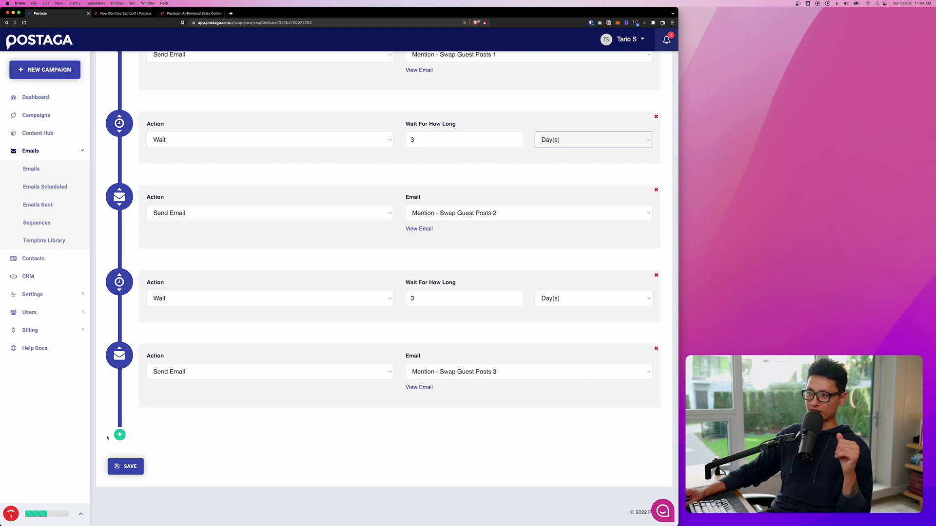
# Browse the Contacts list and CRM leads page, checking the lead status filter options
pyautogui.click(78, 258)
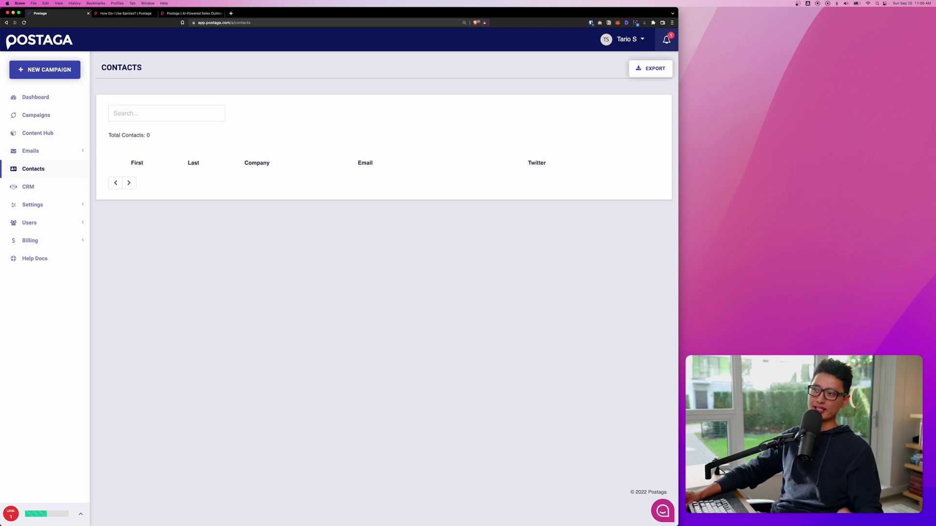
pyautogui.click(54, 187)
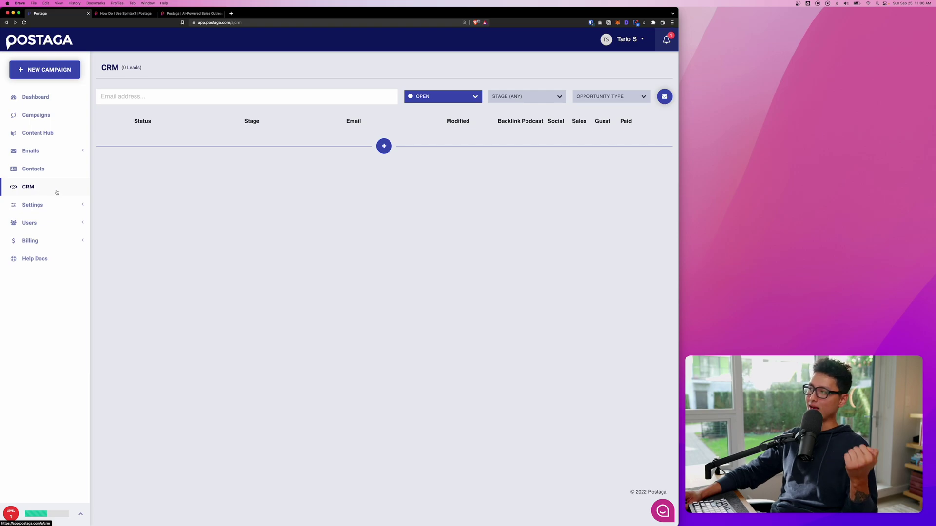
pyautogui.click(439, 96)
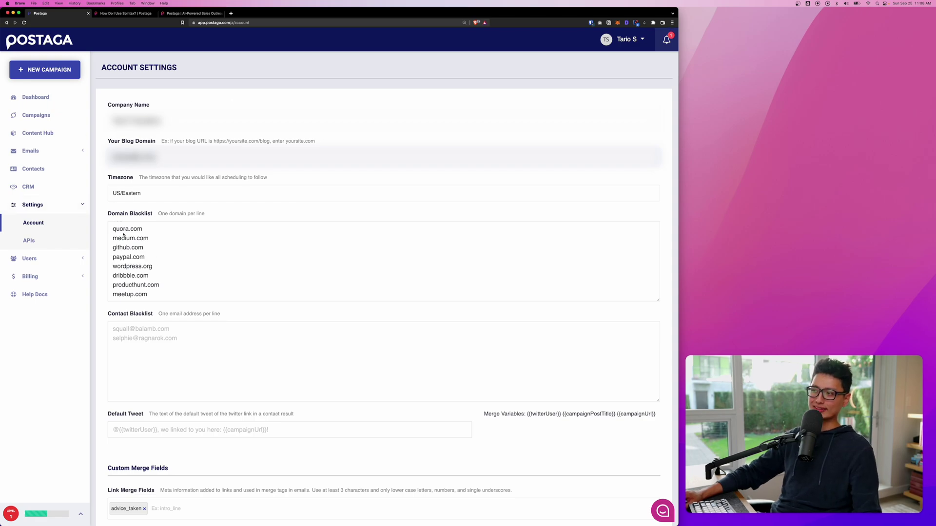
# Add company as a Contact Merge Field in Account Settings
pyautogui.scroll(-3, 170, 222)
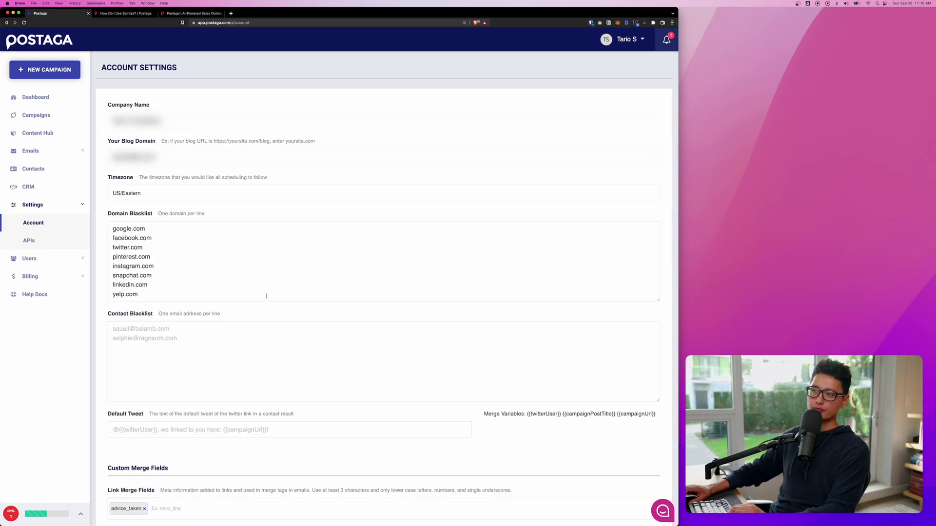
pyautogui.scroll(-6, 266, 296)
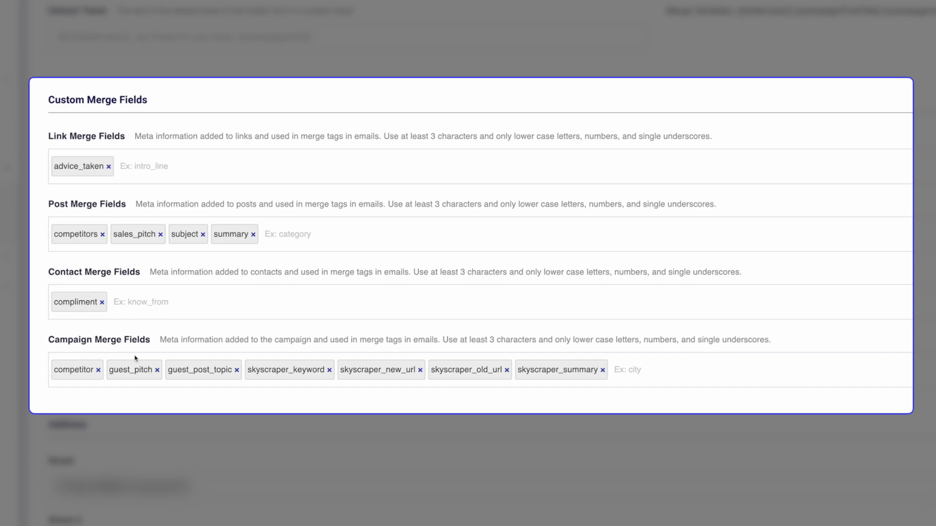
pyautogui.click(124, 300)
pyautogui.write('company')
pyautogui.press('Return')
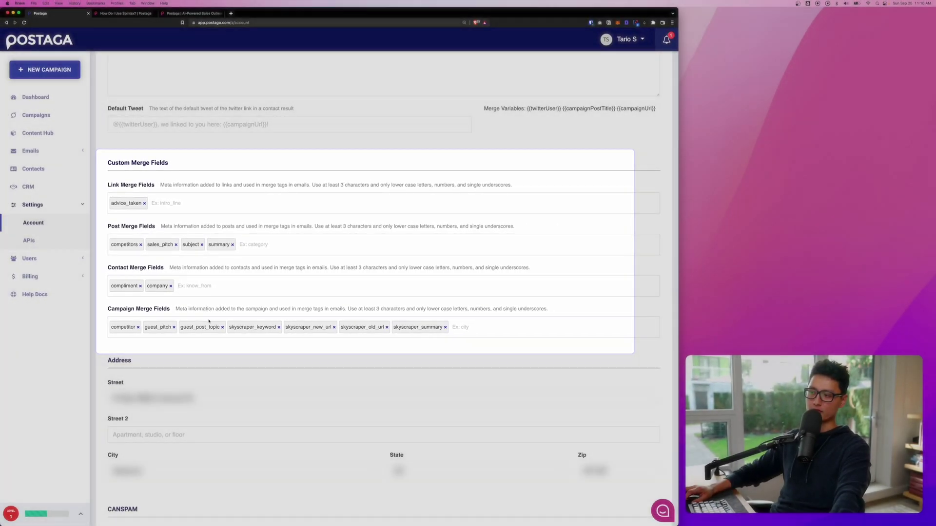
# Review the CANSPAM settings, highlighting the Stop opt-out wording and the address requirement
pyautogui.scroll(-6, 118, 210)
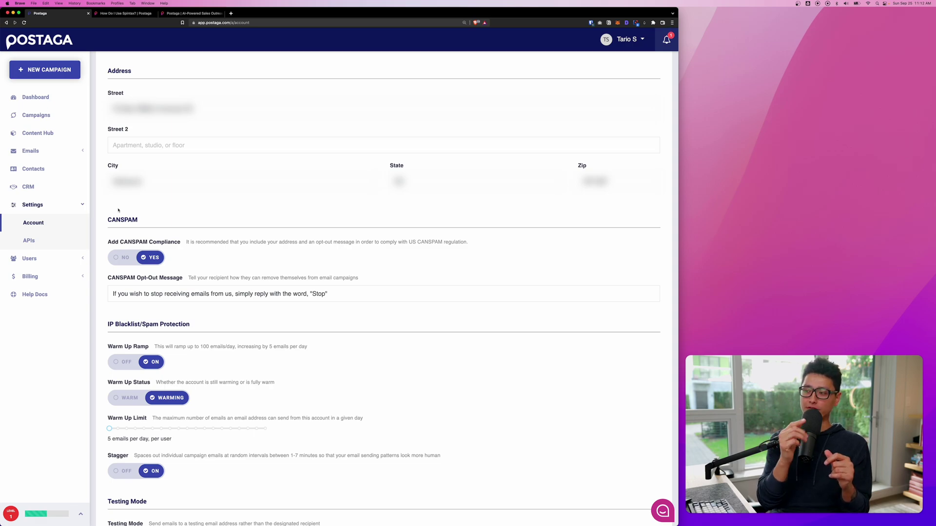
pyautogui.scroll(-2, 118, 210)
pyautogui.doubleClick(112, 157)
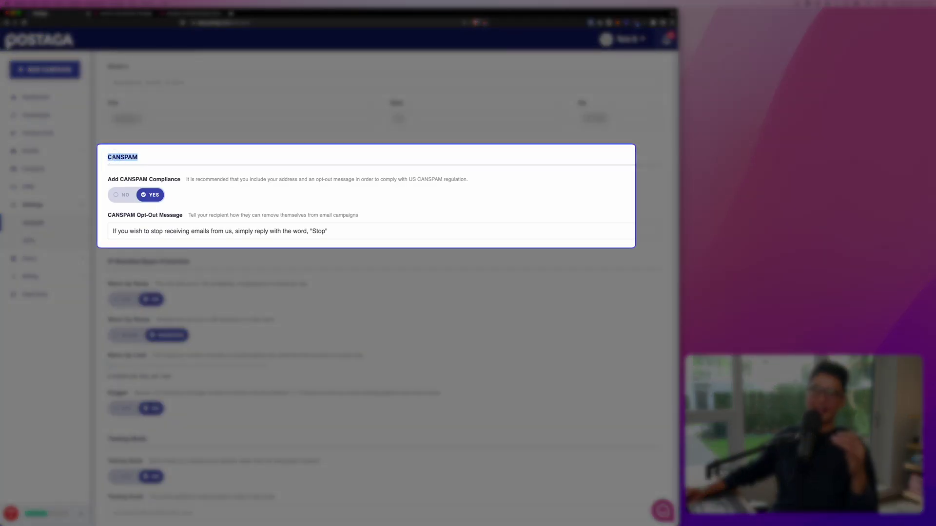
pyautogui.moveTo(398, 179); pyautogui.dragTo(494, 186)
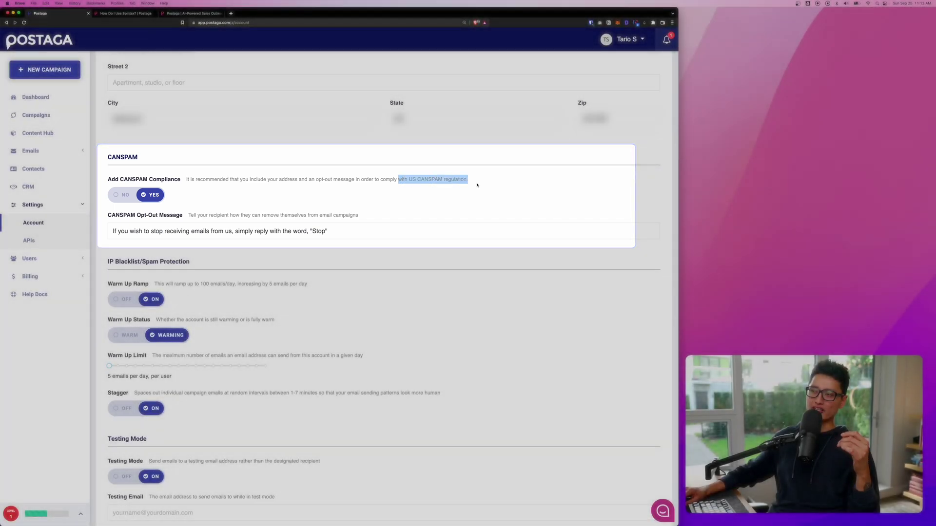
pyautogui.scroll(2, 199, 277)
pyautogui.click(198, 277)
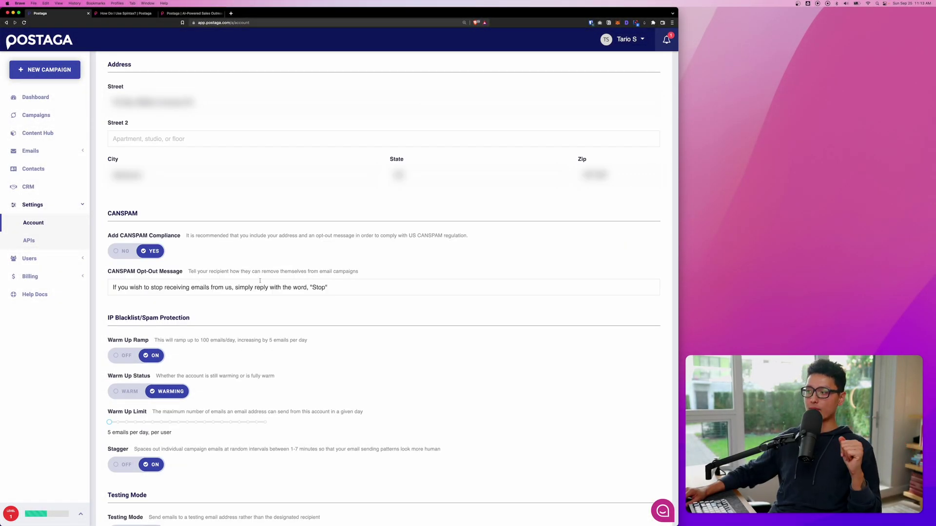
pyautogui.moveTo(311, 288); pyautogui.dragTo(327, 289)
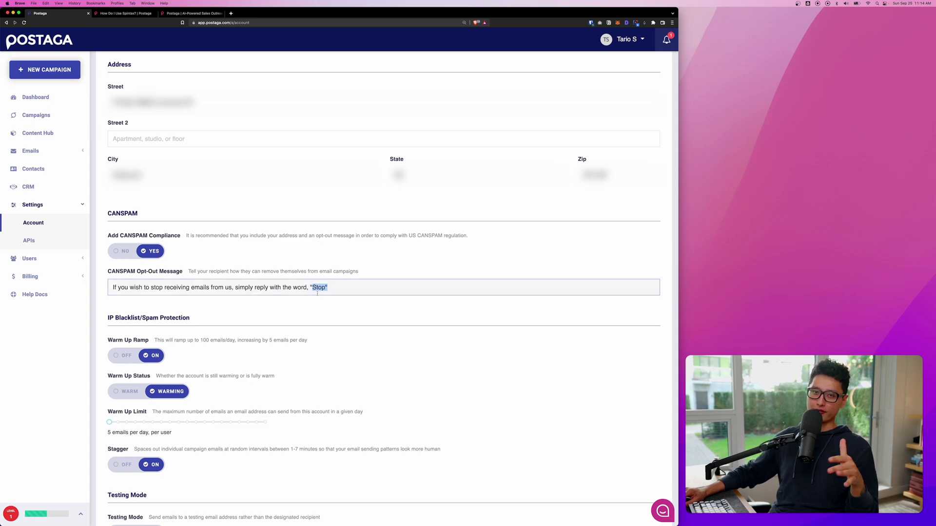
pyautogui.moveTo(309, 236); pyautogui.dragTo(267, 236)
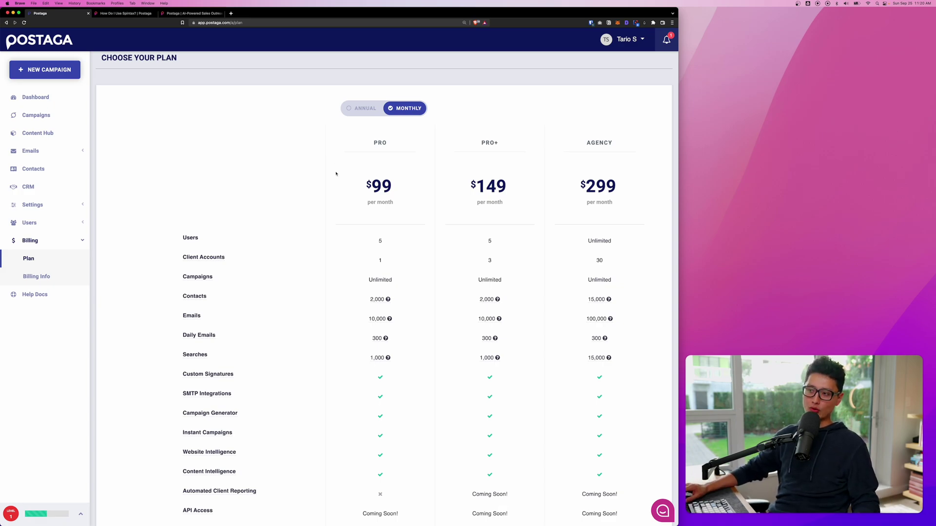
# Highlight the PRO, PRO+ and AGENCY plan names on the Choose Your Plan page
pyautogui.doubleClick(424, 146)
pyautogui.click(492, 144)
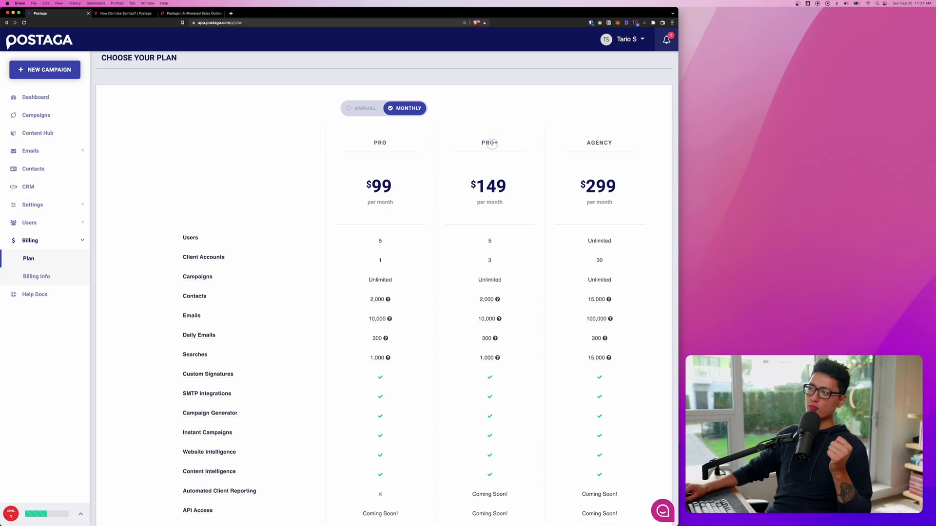
pyautogui.doubleClick(599, 143)
# Compare plan limits: PRO's 5 users, Agency's Unlimited users and 30 client accounts
pyautogui.scroll(-1, 412, 193)
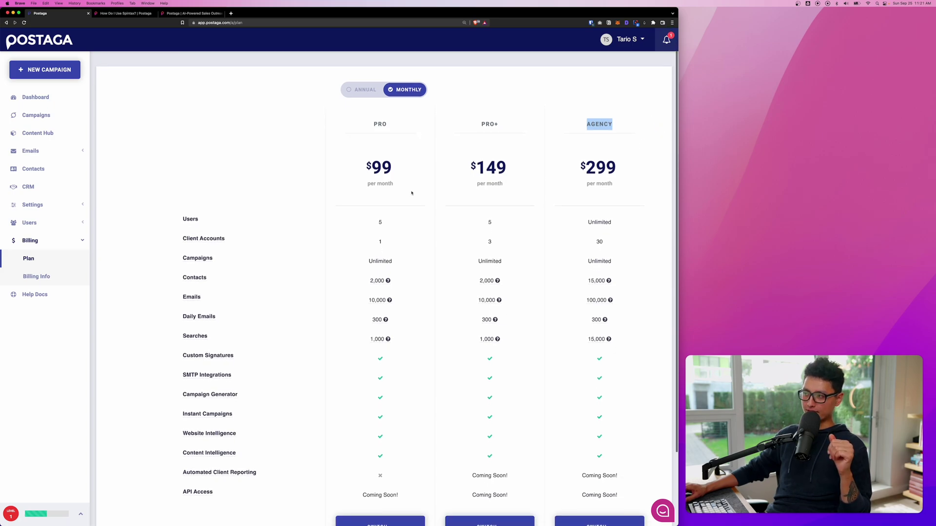
pyautogui.moveTo(178, 220); pyautogui.dragTo(221, 219)
pyautogui.moveTo(402, 221); pyautogui.dragTo(347, 218)
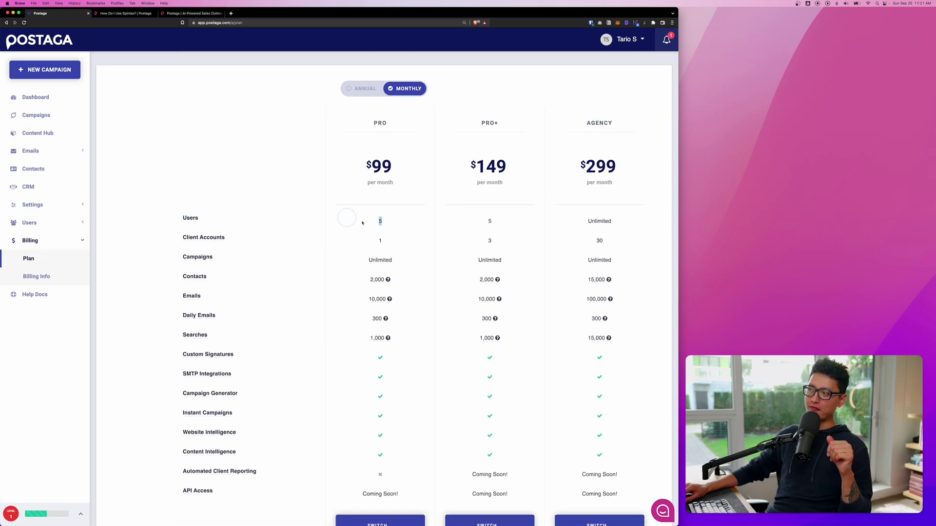
pyautogui.moveTo(524, 219); pyautogui.dragTo(549, 217)
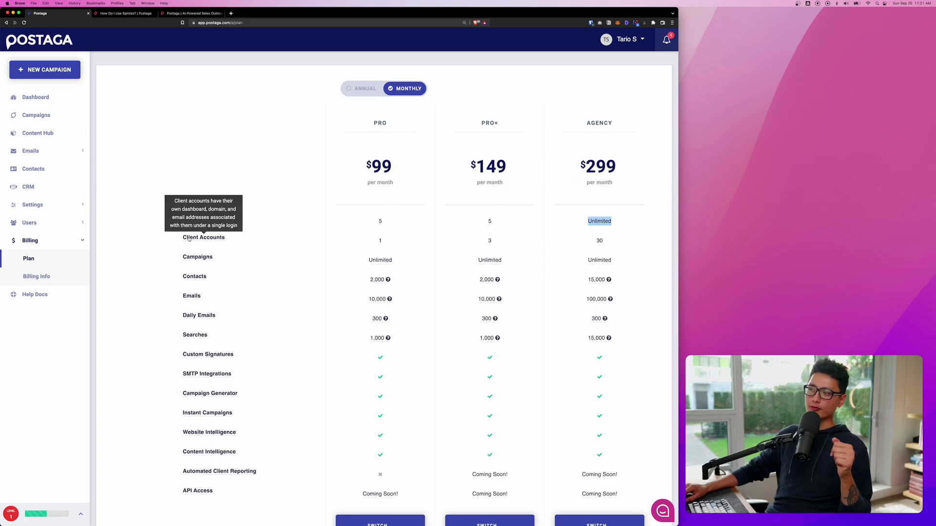
pyautogui.moveTo(575, 243); pyautogui.dragTo(622, 241)
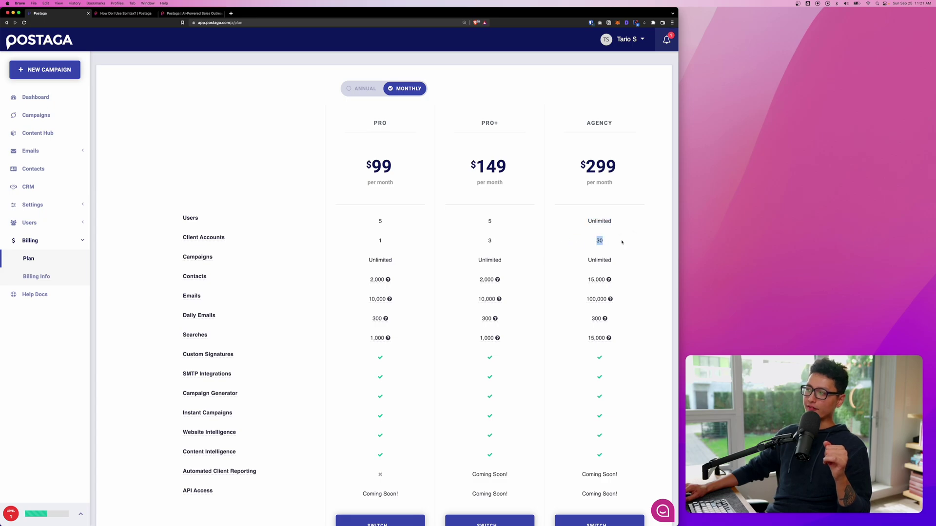
pyautogui.moveTo(195, 238)
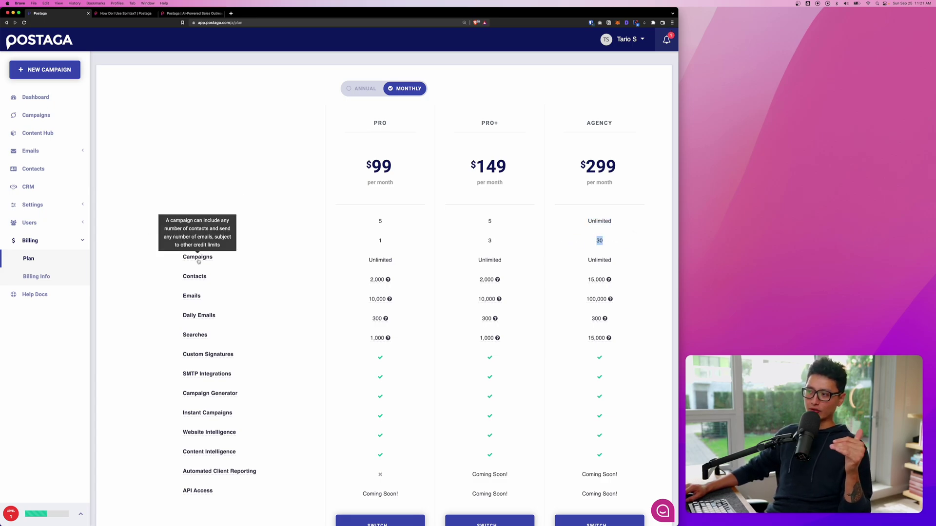
pyautogui.click(199, 280)
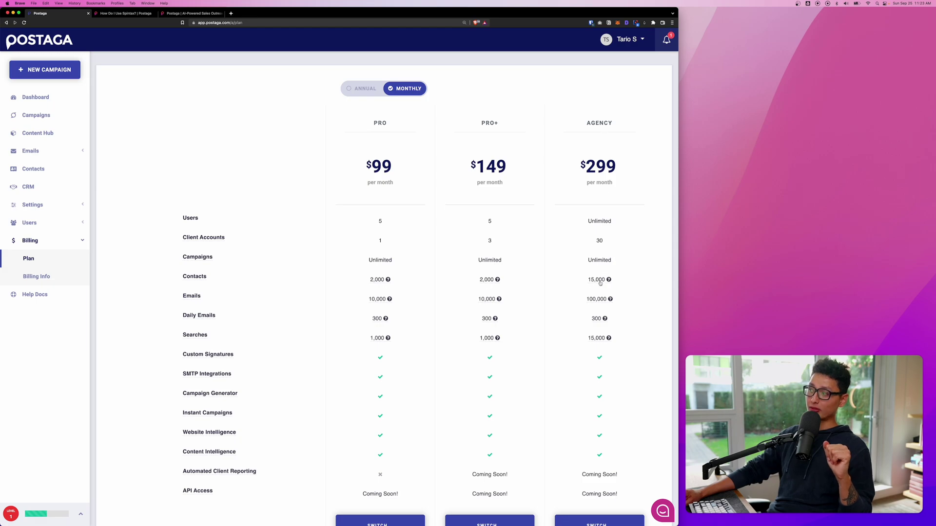
pyautogui.moveTo(598, 283)
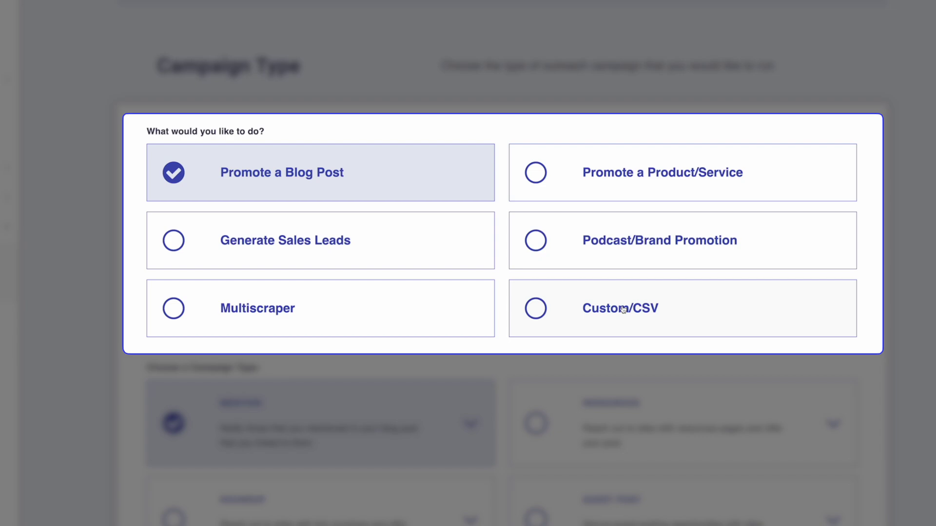
# Switch the campaign goal to Custom/CSV and back to Promote a Blog Post
pyautogui.click(575, 315)
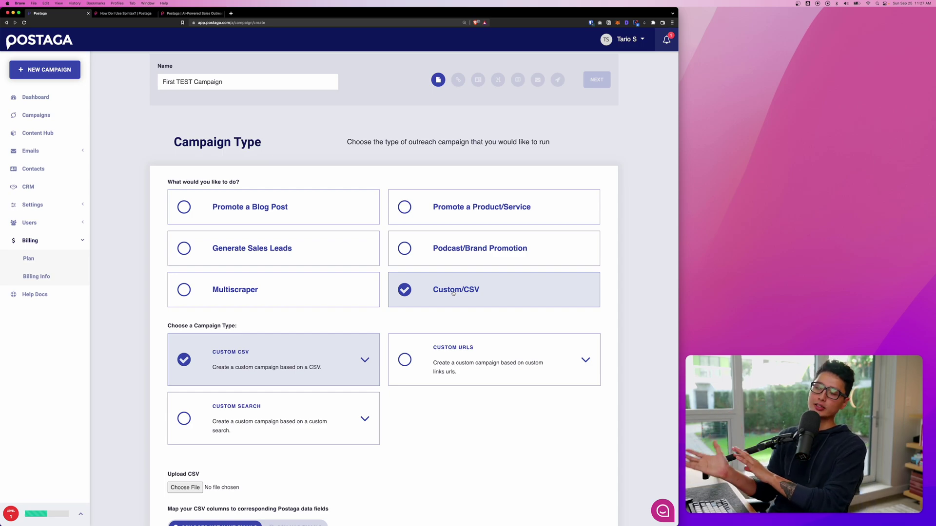
pyautogui.click(363, 222)
pyautogui.scroll(-2, 225, 284)
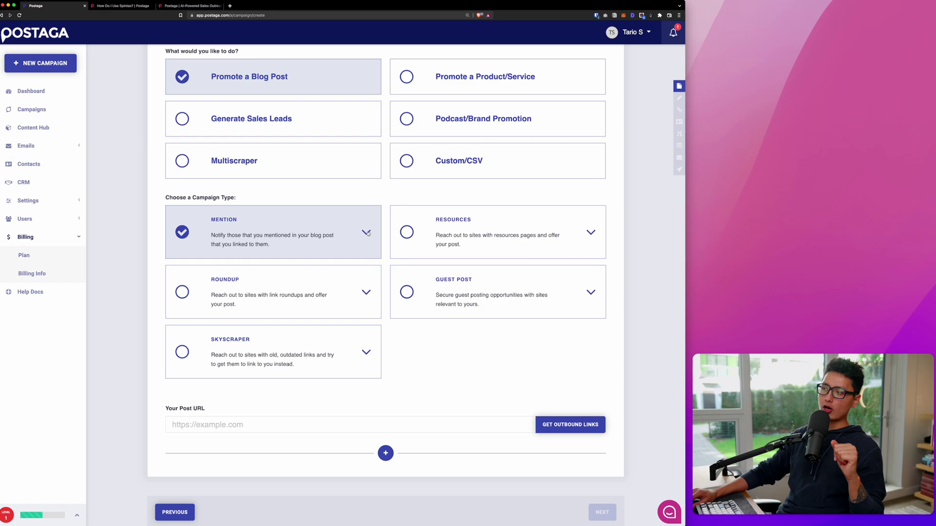
# Read the Mention description, then choose the Resources campaign type and review its description
pyautogui.click(414, 186)
pyautogui.moveTo(212, 223); pyautogui.dragTo(273, 348)
pyautogui.click(365, 235)
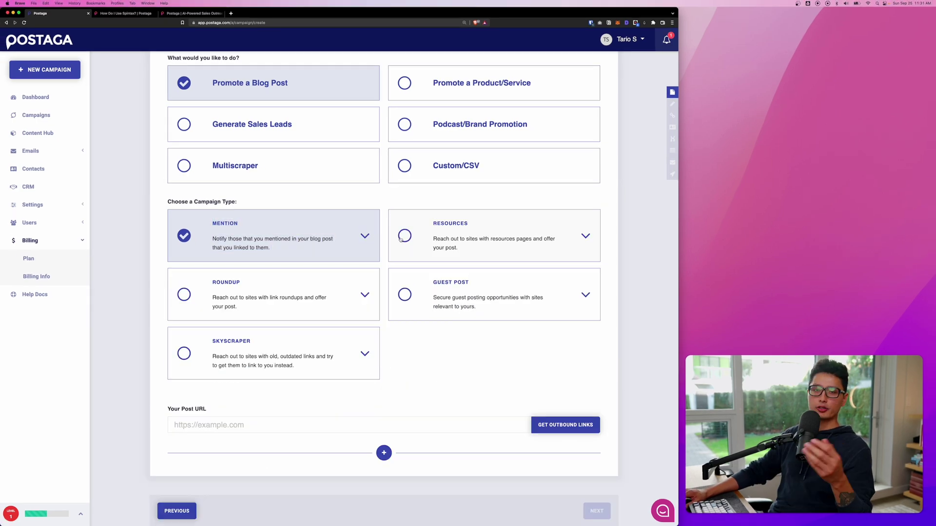
pyautogui.click(439, 228)
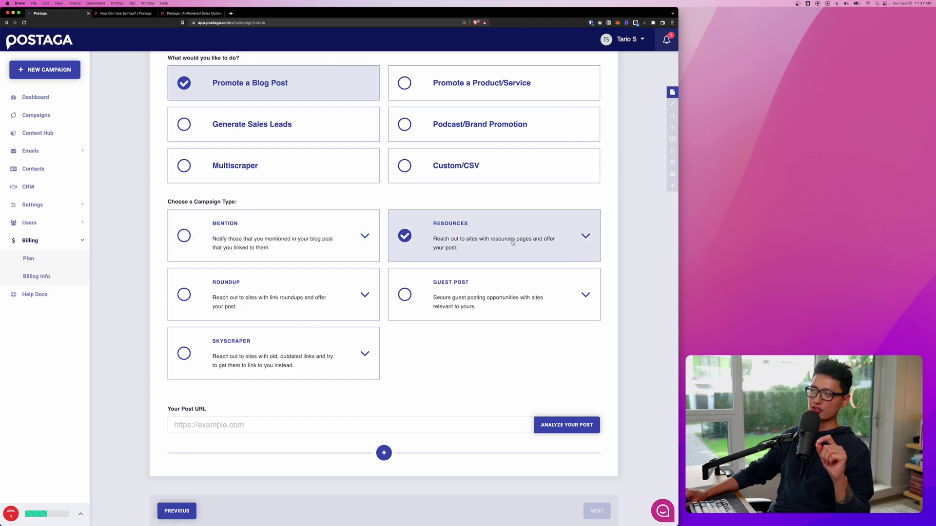
pyautogui.click(583, 236)
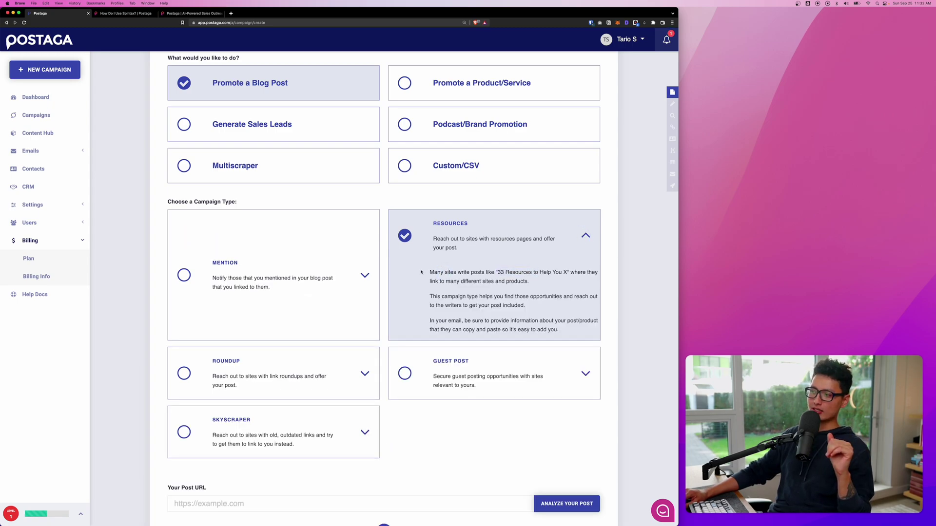
pyautogui.moveTo(421, 272); pyautogui.dragTo(567, 272)
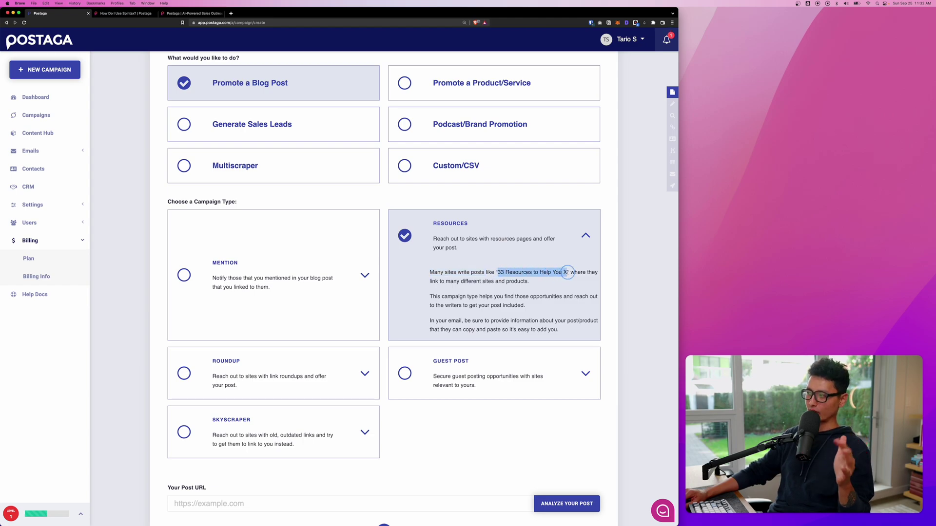
pyautogui.click(429, 298)
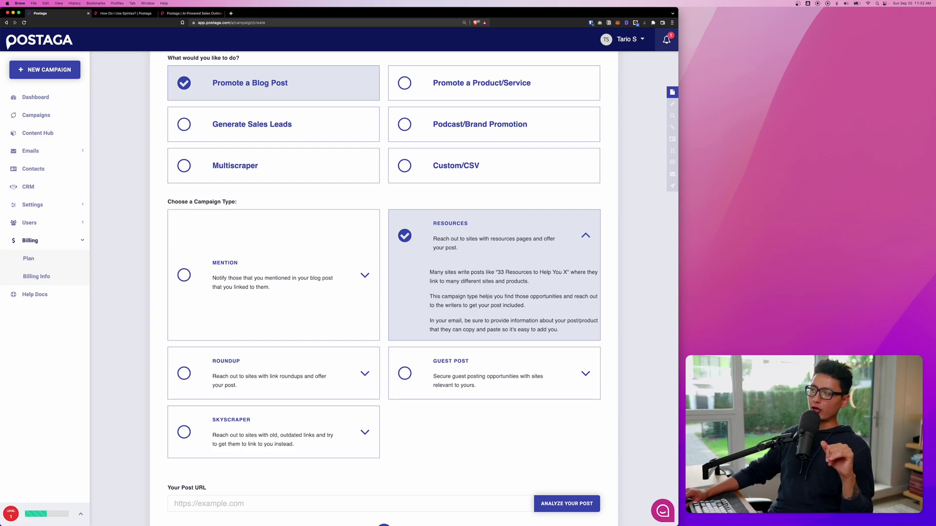
pyautogui.moveTo(488, 297); pyautogui.dragTo(553, 306)
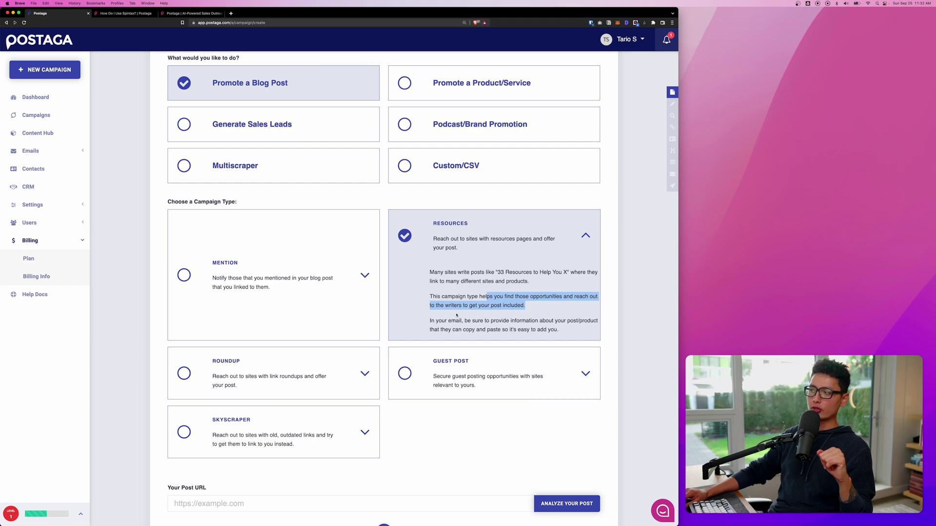
# Paste the TidyCal blog post URL into Your Post URL
pyautogui.write('https://tariosultan.com/blog/appsumo-tidycal-scheduling-booking-app-calendly-killer')
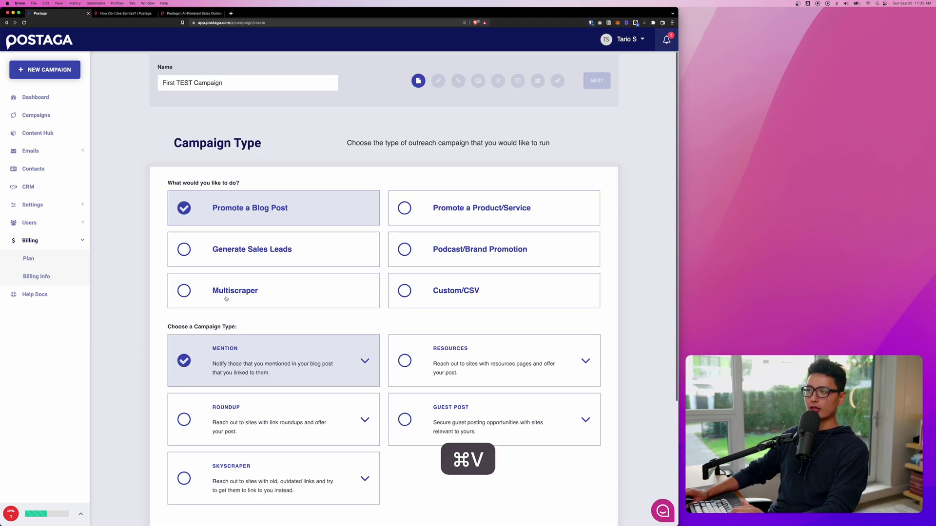
pyautogui.scroll(-3, 216, 331)
pyautogui.scroll(-2, 216, 331)
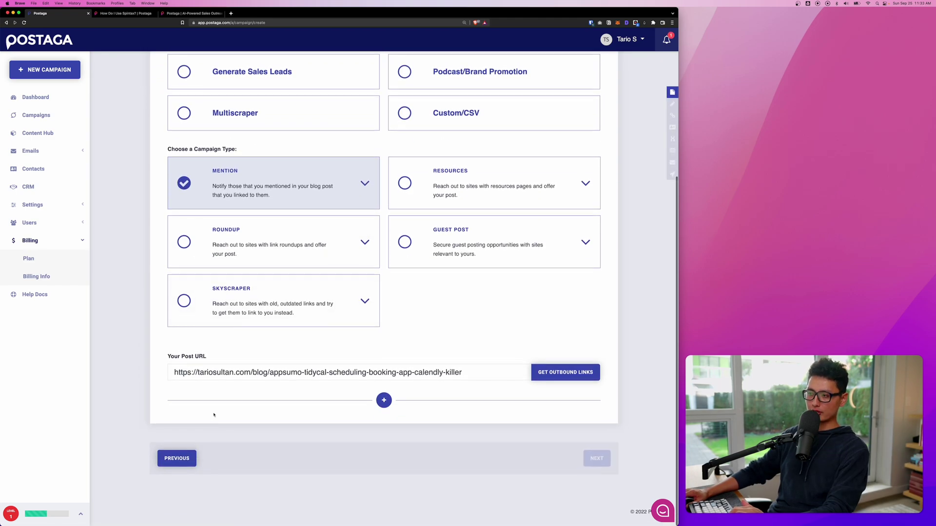
pyautogui.tripleClick(232, 355)
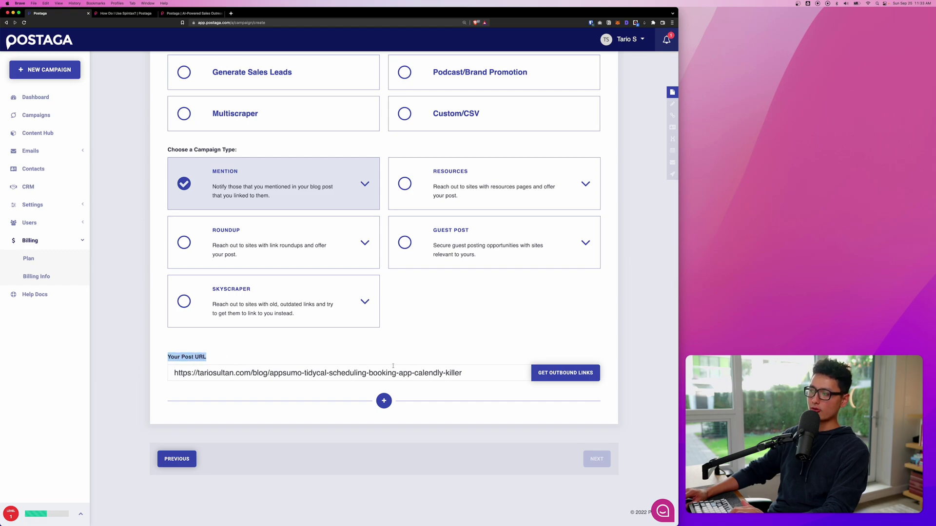
# Get the post's outbound links, finding zapier.com and calendly.com
pyautogui.click(566, 378)
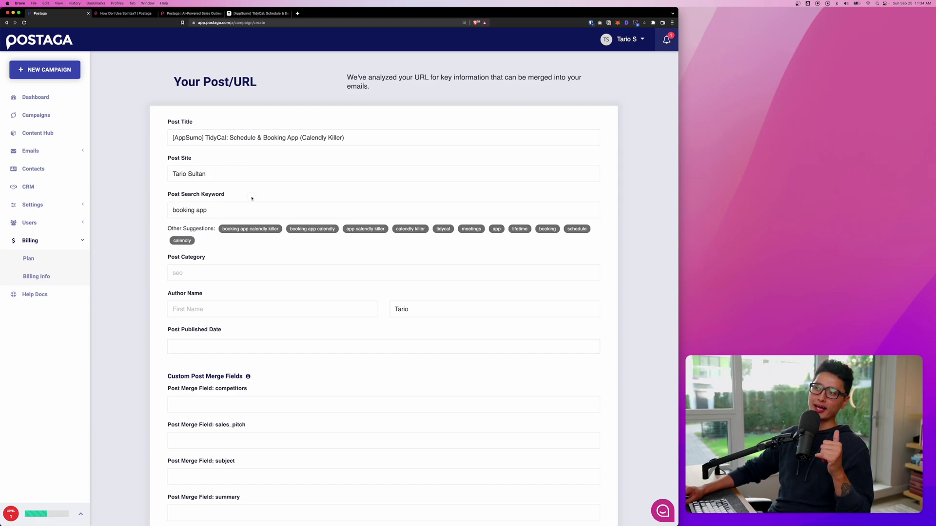
pyautogui.moveTo(251, 198); pyautogui.dragTo(170, 196)
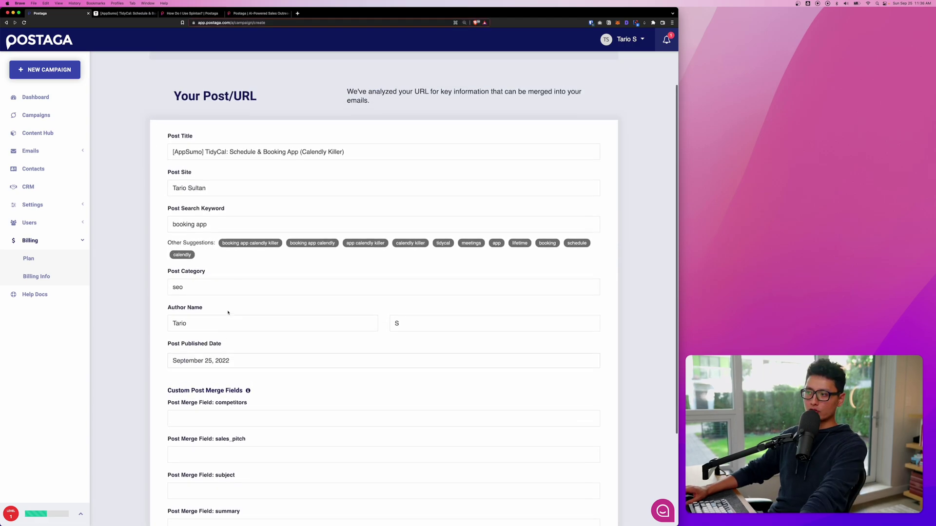
pyautogui.scroll(-2, 228, 313)
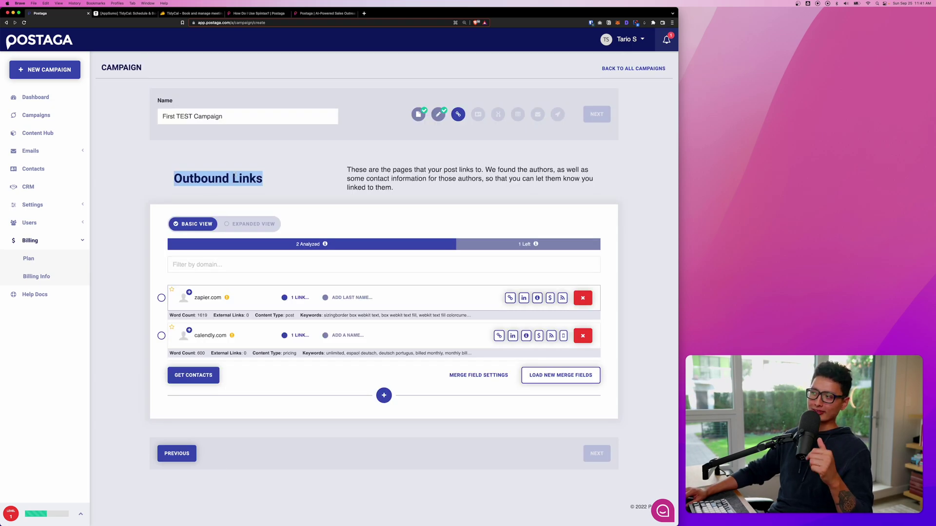
# Run Get Contacts for zapier.com and calendly.com, then advance to the Contacts step
pyautogui.click(273, 179)
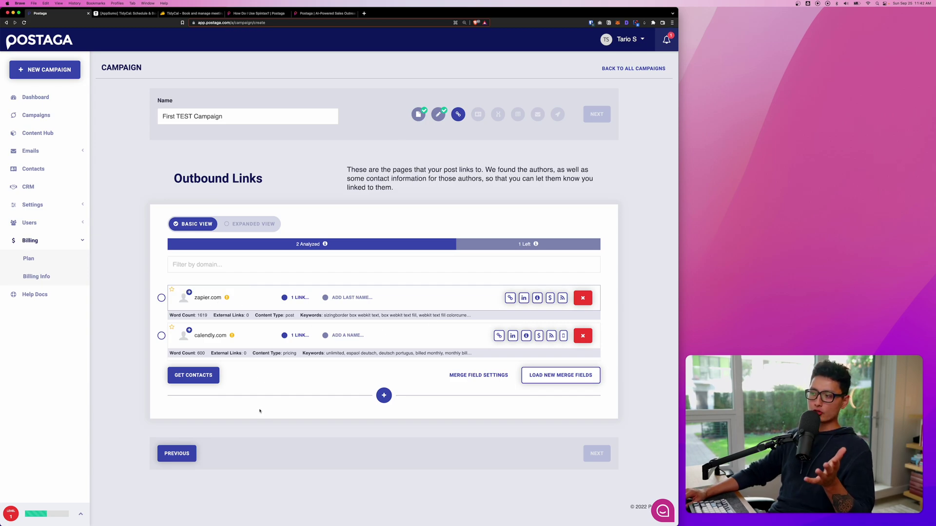
pyautogui.click(209, 376)
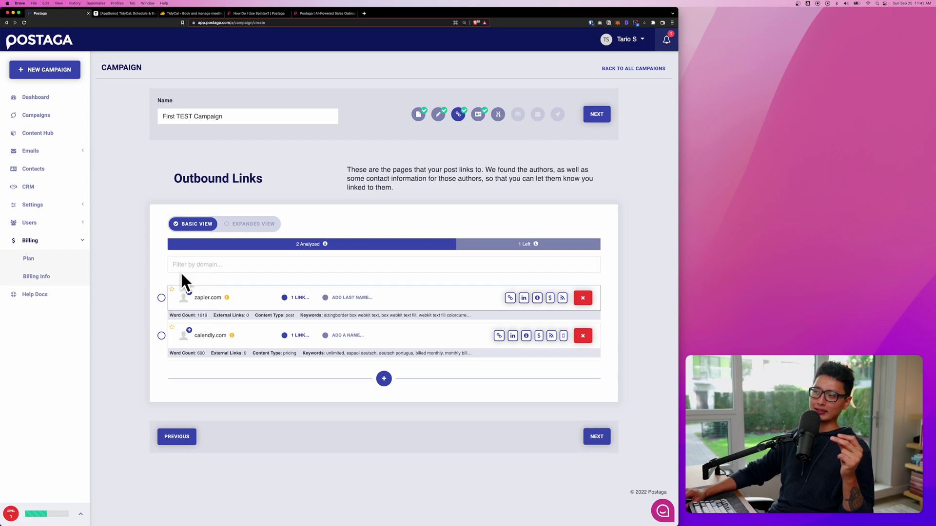
pyautogui.click(596, 437)
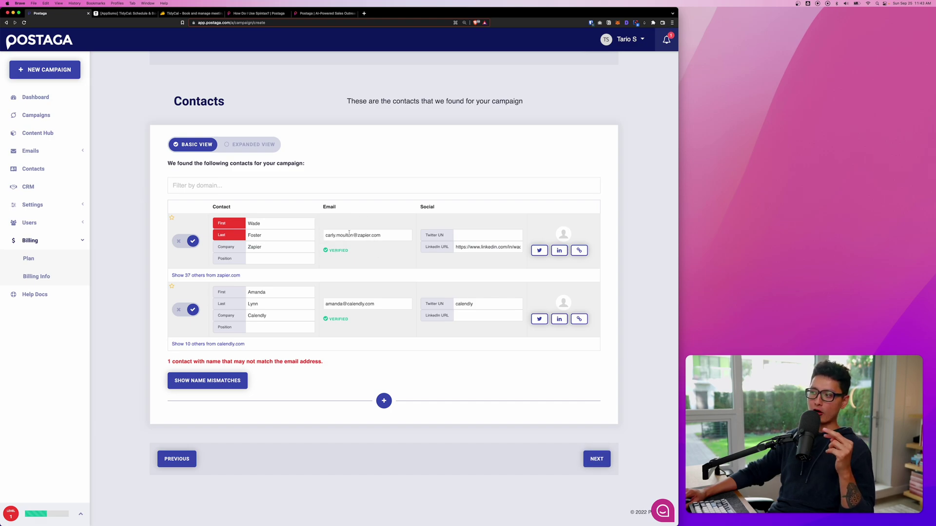
# Expand the other zapier.com contacts and include the Zapier product marketing manager
pyautogui.moveTo(340, 251)
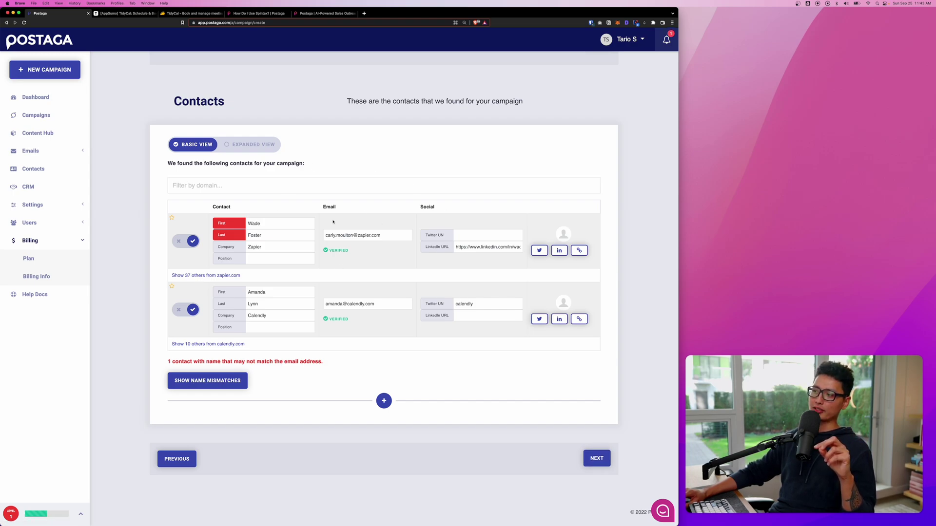
pyautogui.click(185, 276)
pyautogui.scroll(-5, 292, 278)
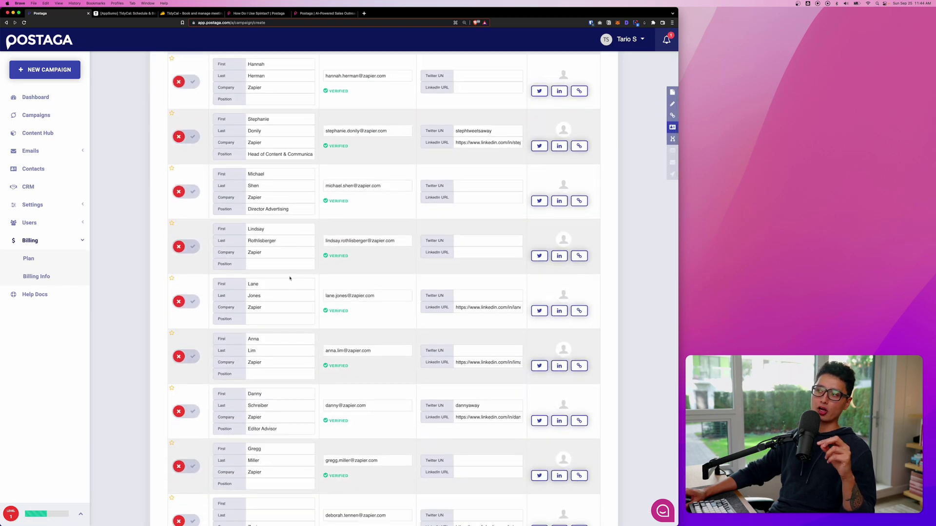
pyautogui.scroll(-4, 292, 278)
pyautogui.scroll(-4, 291, 278)
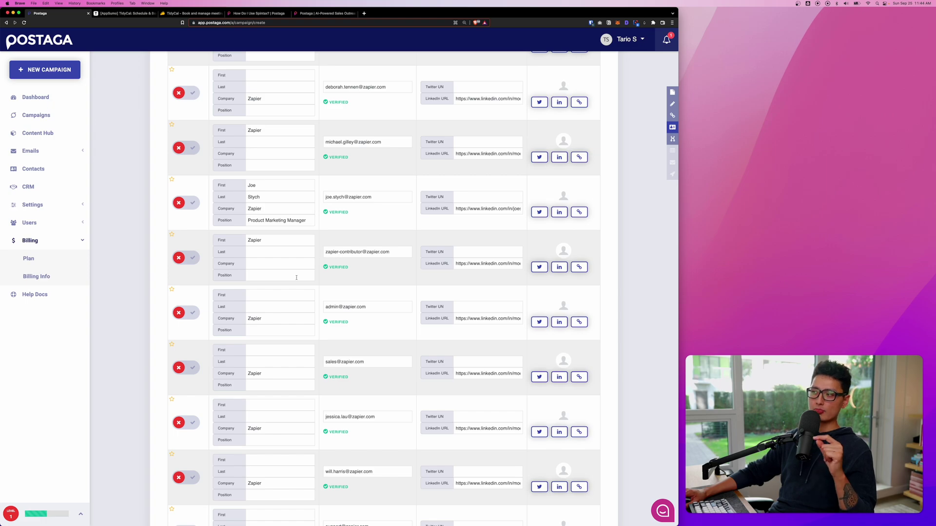
pyautogui.scroll(3, 297, 278)
pyautogui.scroll(1, 295, 279)
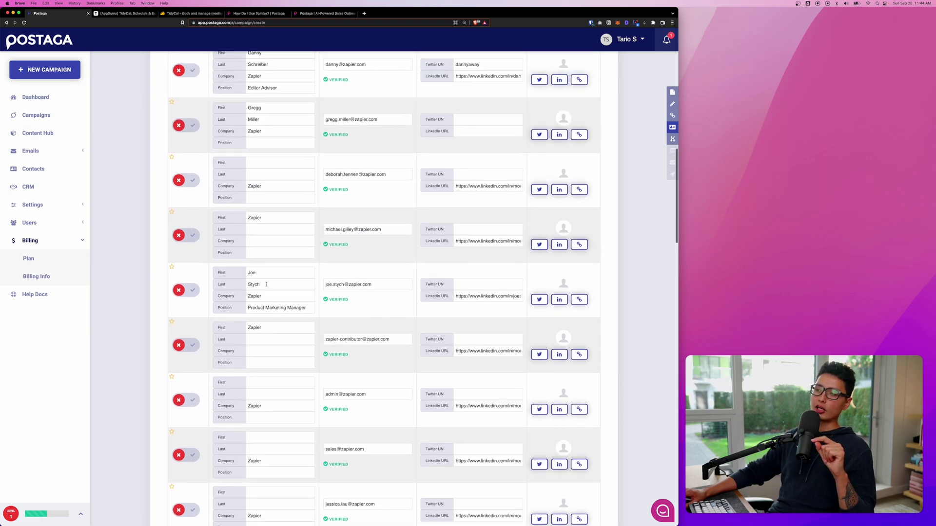
pyautogui.click(188, 291)
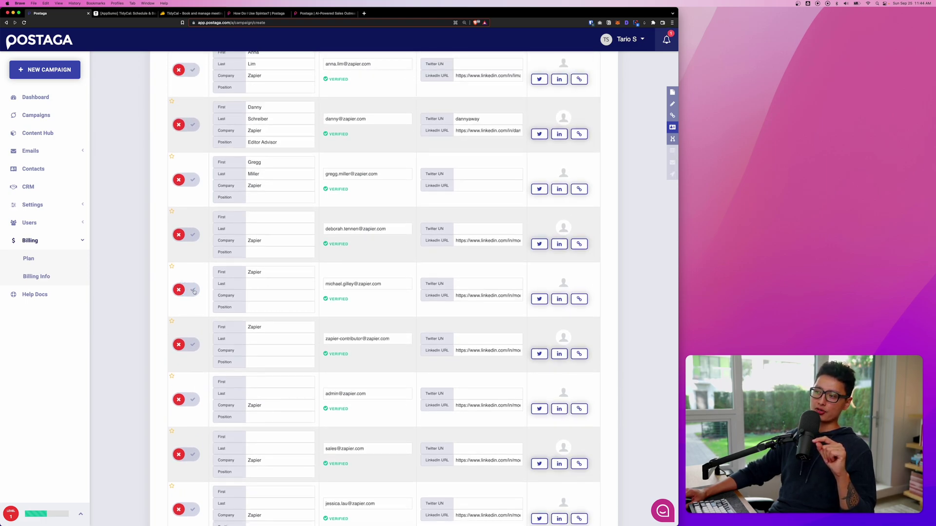
pyautogui.scroll(-10, 194, 291)
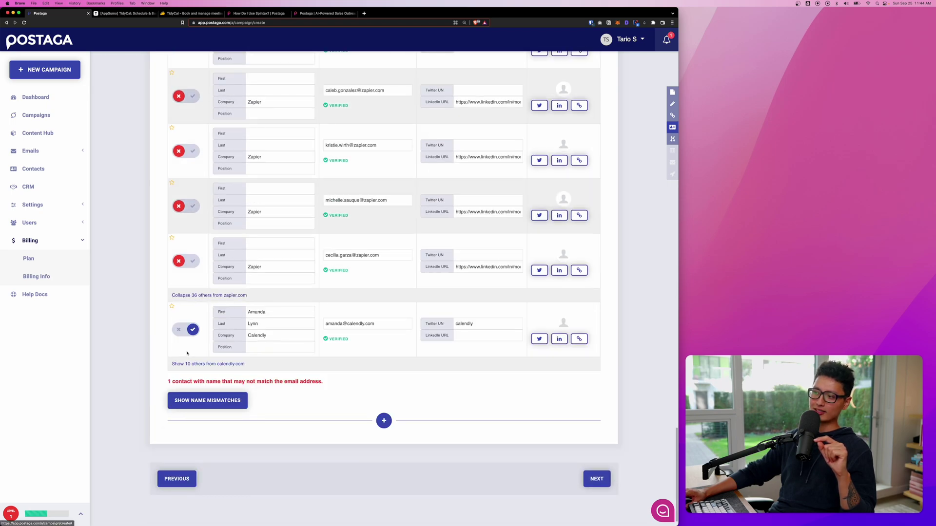
pyautogui.click(210, 296)
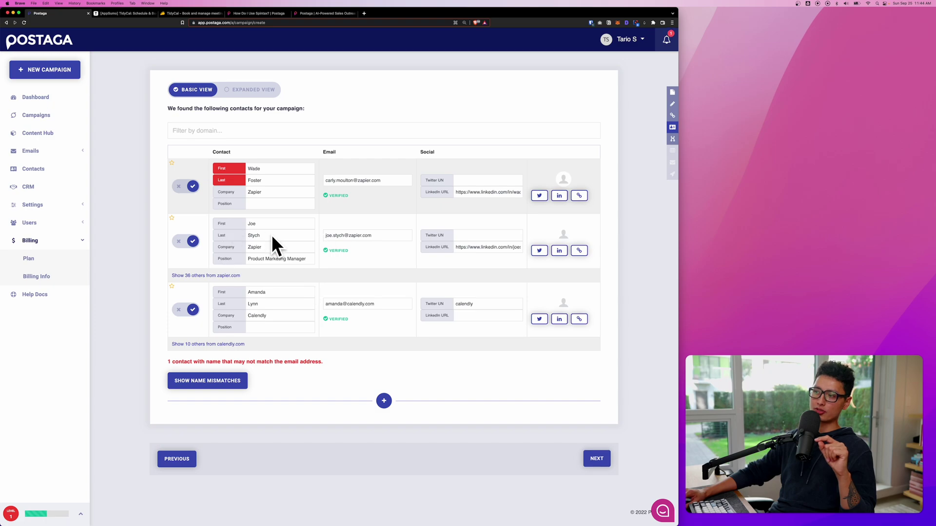
# Expand the other calendly.com contacts and include additional Calendly contacts in the campaign
pyautogui.click(207, 344)
pyautogui.scroll(-2, 208, 344)
pyautogui.click(192, 303)
pyautogui.click(191, 354)
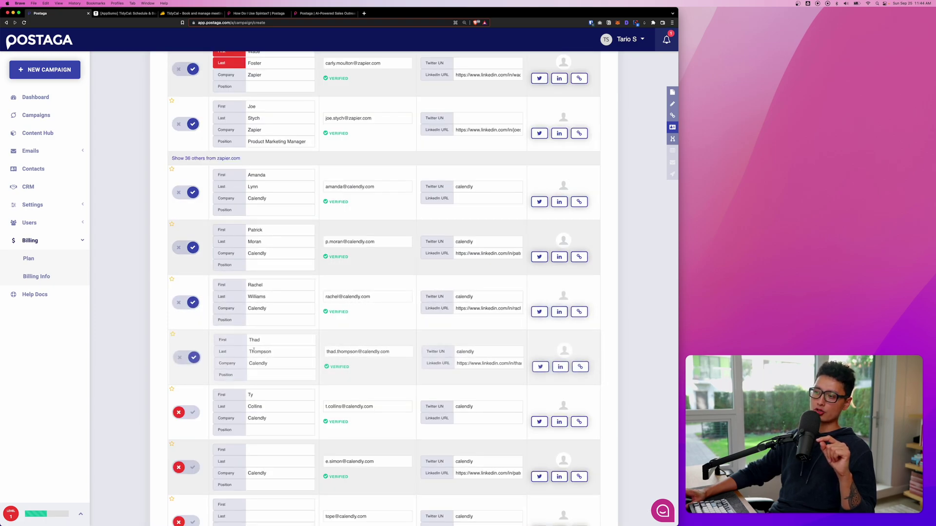
pyautogui.scroll(-10, 227, 393)
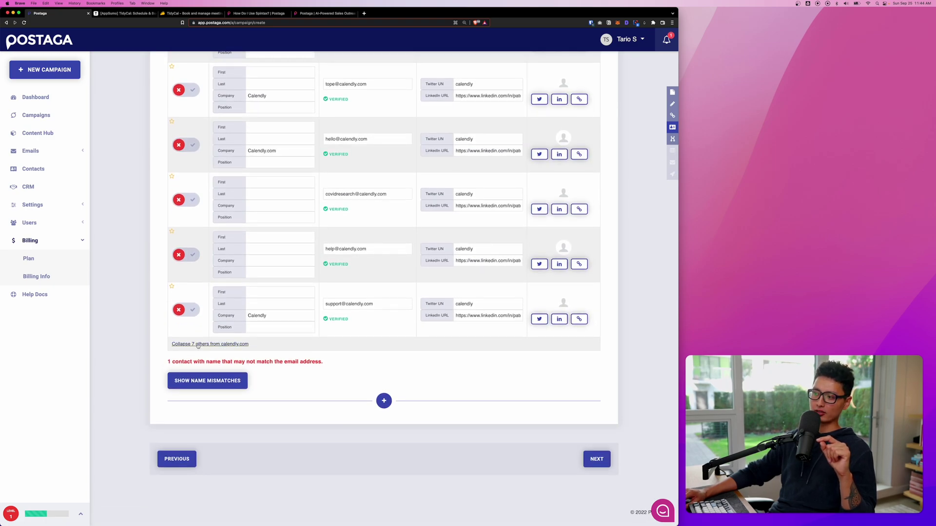
pyautogui.click(199, 344)
# Review the name mismatch warning and locate the flagged mismatched contact in the list
pyautogui.scroll(3, 208, 428)
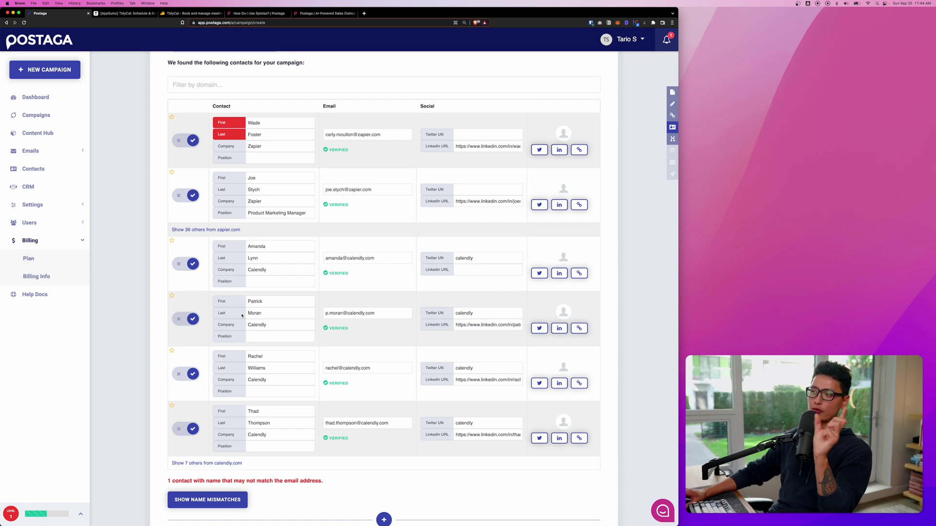
pyautogui.scroll(-3, 179, 410)
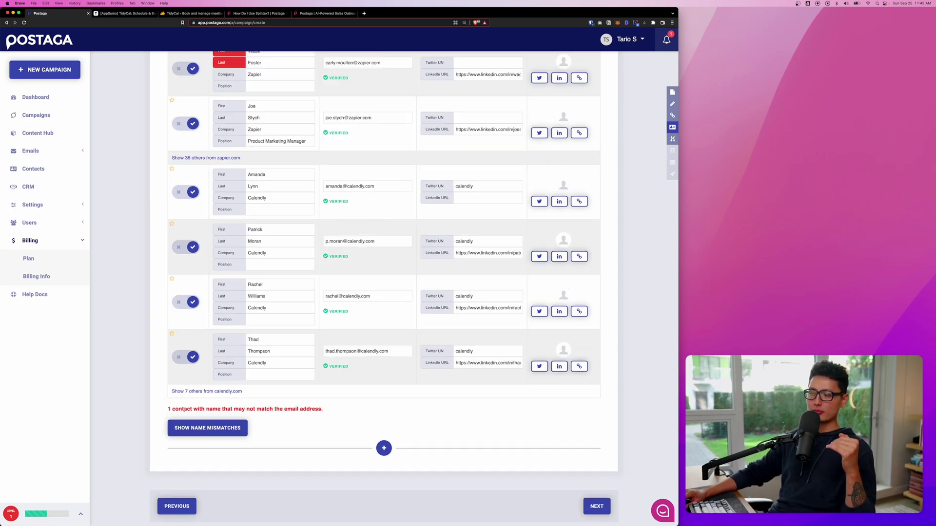
pyautogui.moveTo(168, 409); pyautogui.dragTo(334, 409)
pyautogui.click(219, 428)
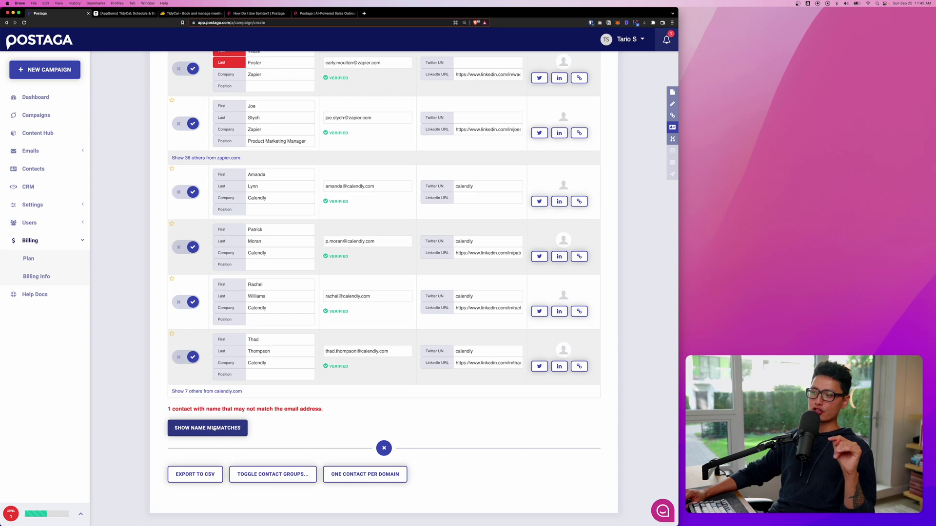
pyautogui.scroll(-2, 239, 433)
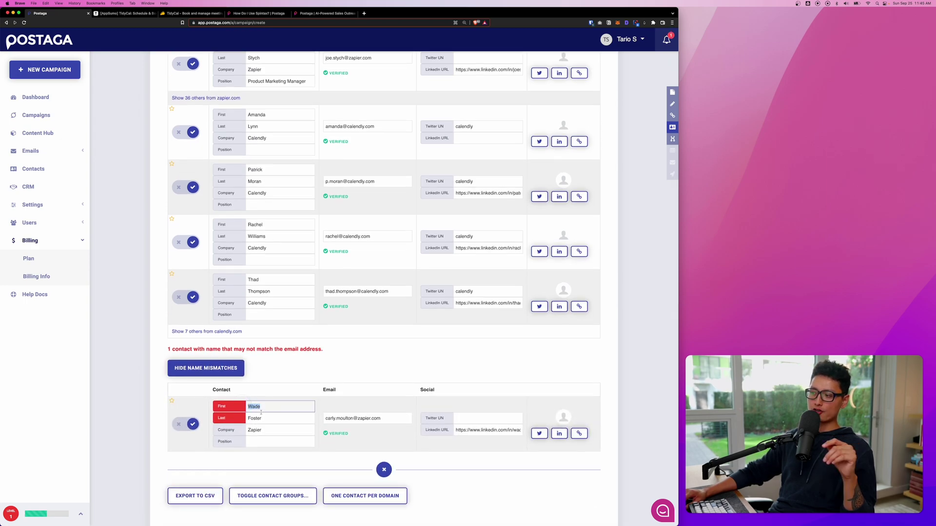
pyautogui.click(234, 418)
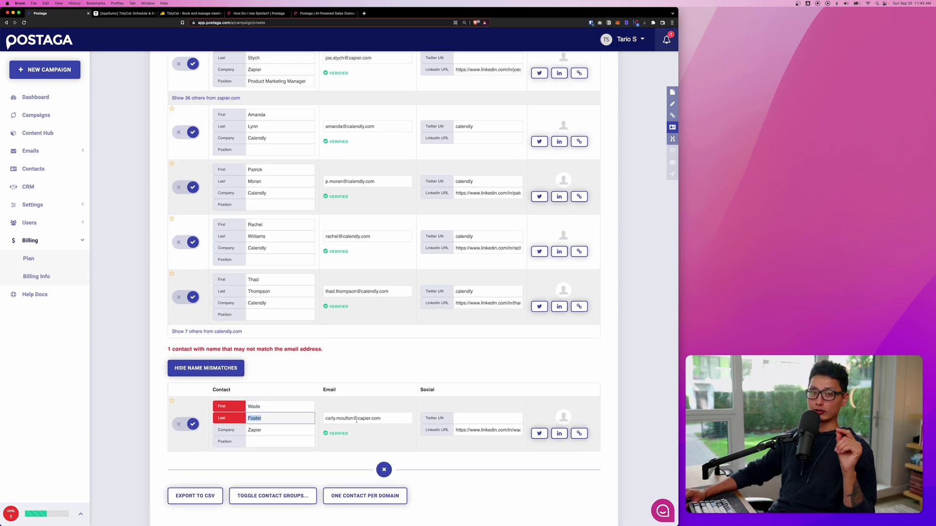
pyautogui.click(206, 368)
pyautogui.doubleClick(175, 350)
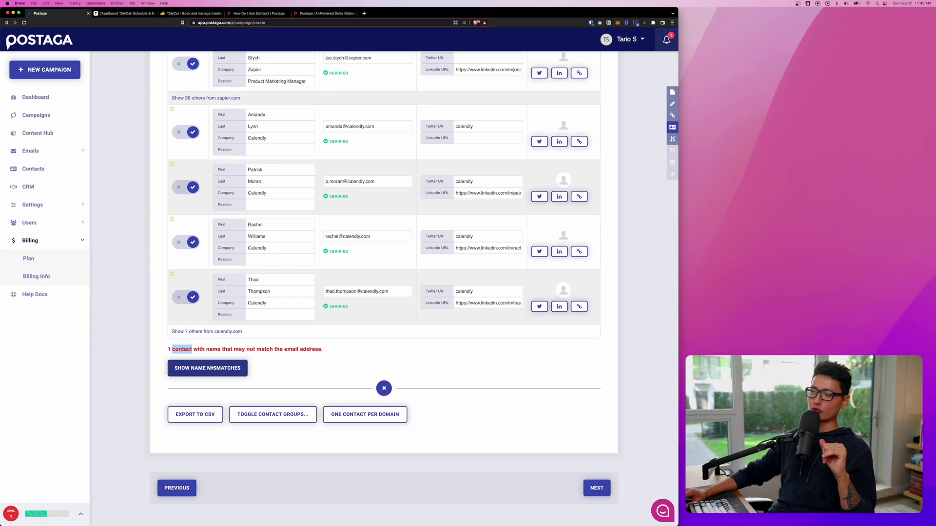
pyautogui.scroll(1, 208, 388)
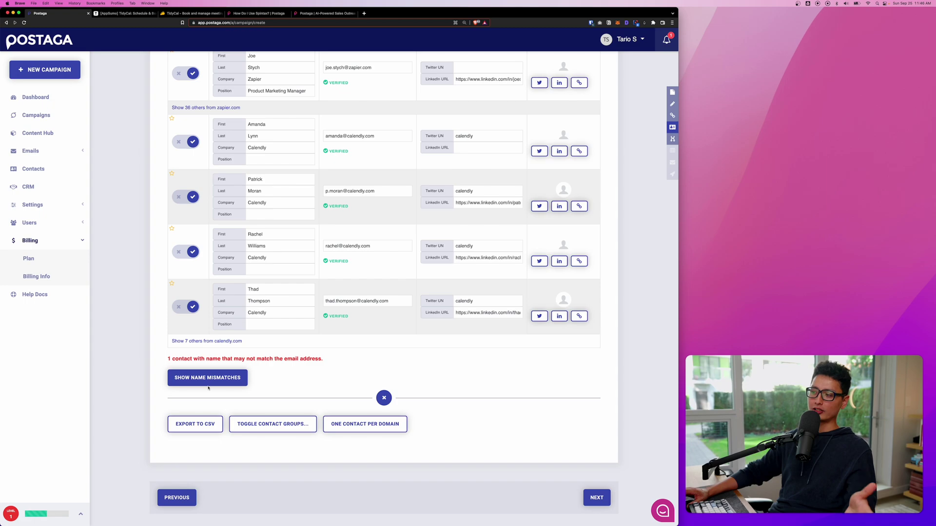
pyautogui.click(208, 383)
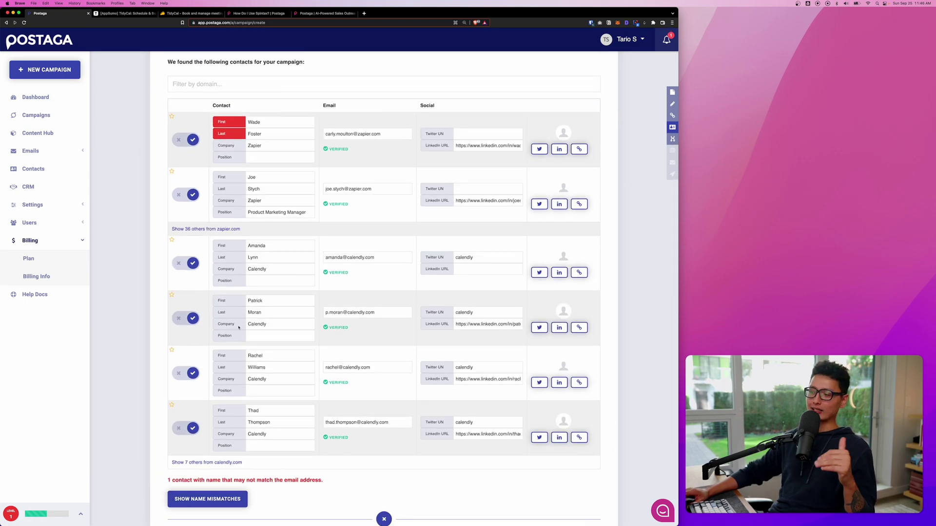
pyautogui.scroll(-4, 238, 328)
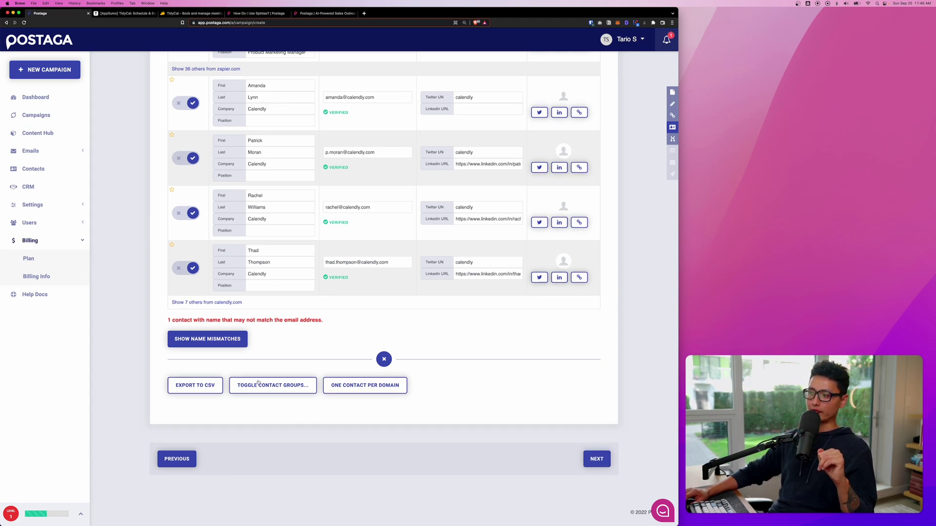
# Pick the Mention - Share and Backlink sequence: three emails with 3-day waits
pyautogui.click(596, 458)
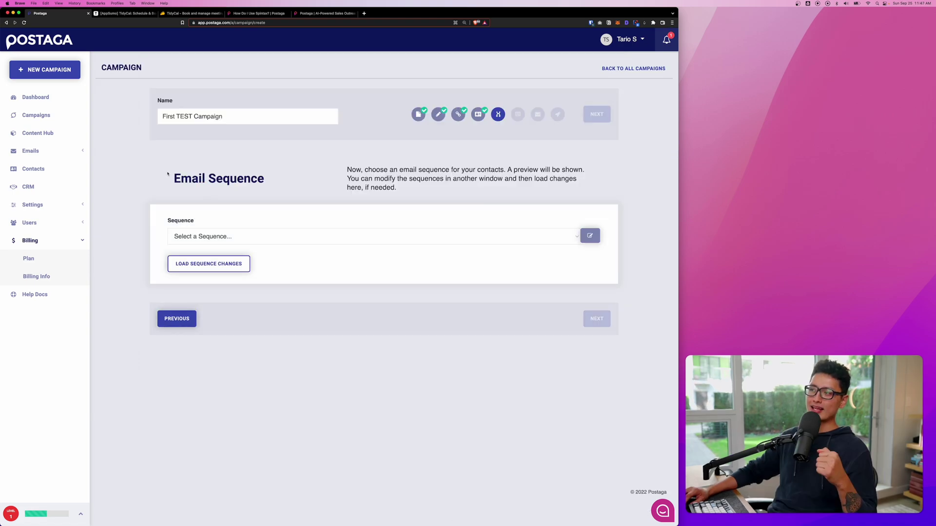
pyautogui.moveTo(167, 177); pyautogui.dragTo(294, 173)
pyautogui.click(245, 237)
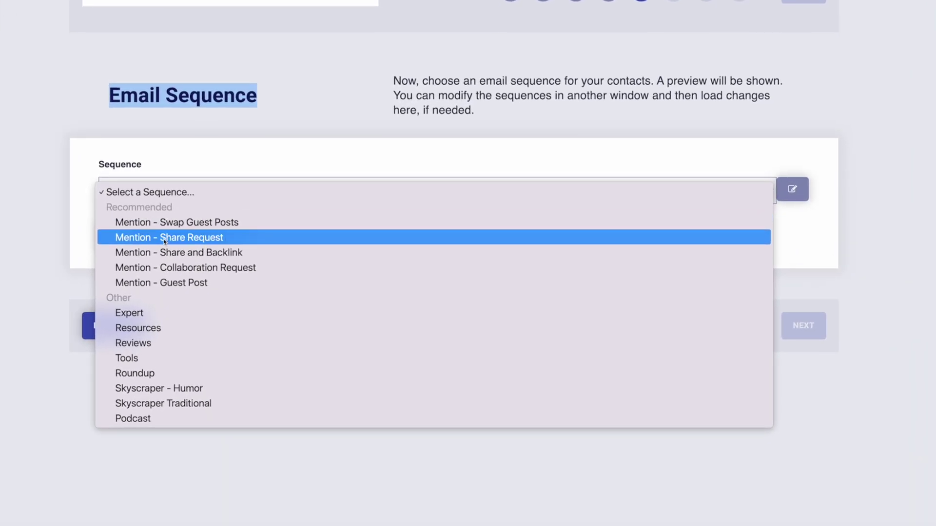
pyautogui.click(183, 254)
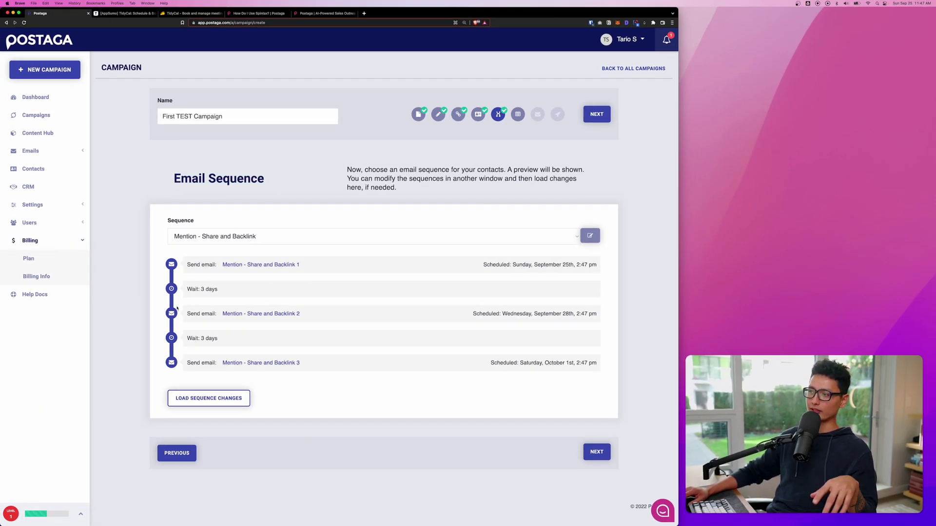
# Check each contact's merge-field values in the Spreadsheet View table
pyautogui.click(596, 453)
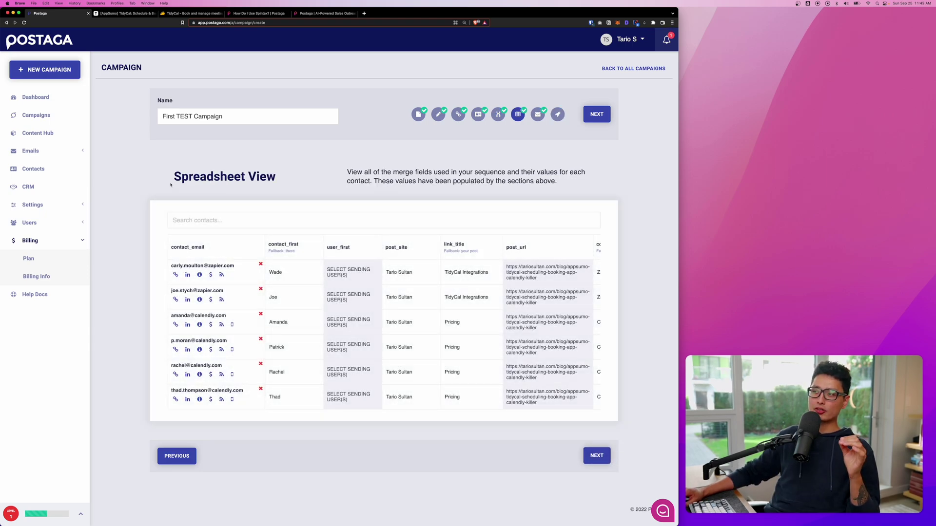
pyautogui.moveTo(171, 184); pyautogui.dragTo(306, 185)
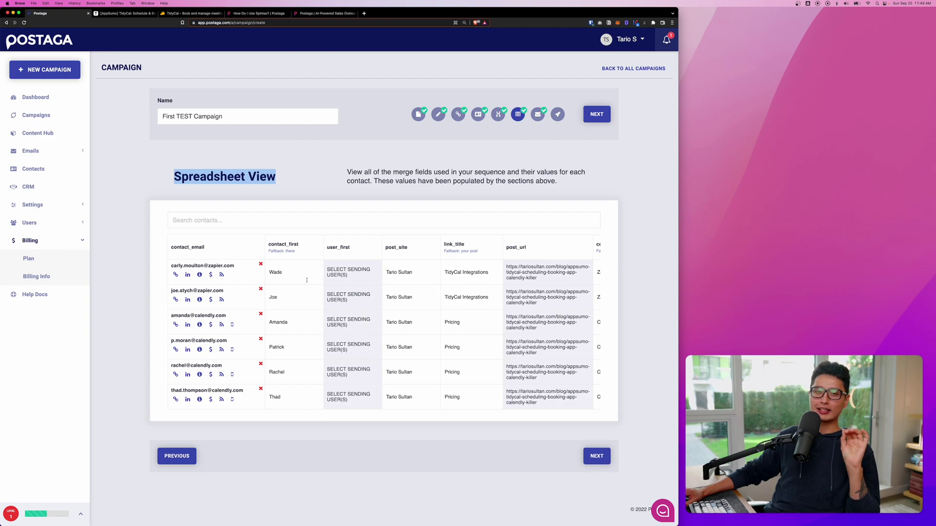
pyautogui.hscroll(8, 307, 292)
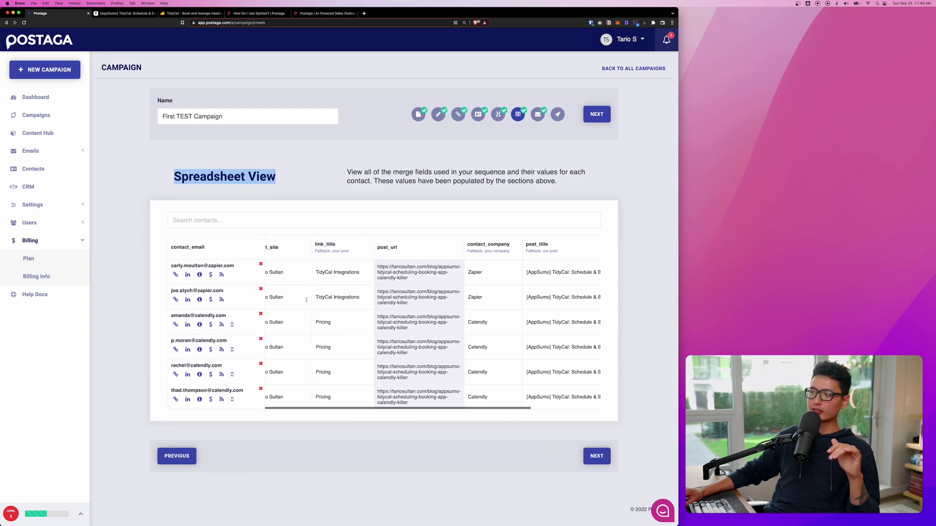
pyautogui.hscroll(-5, 308, 301)
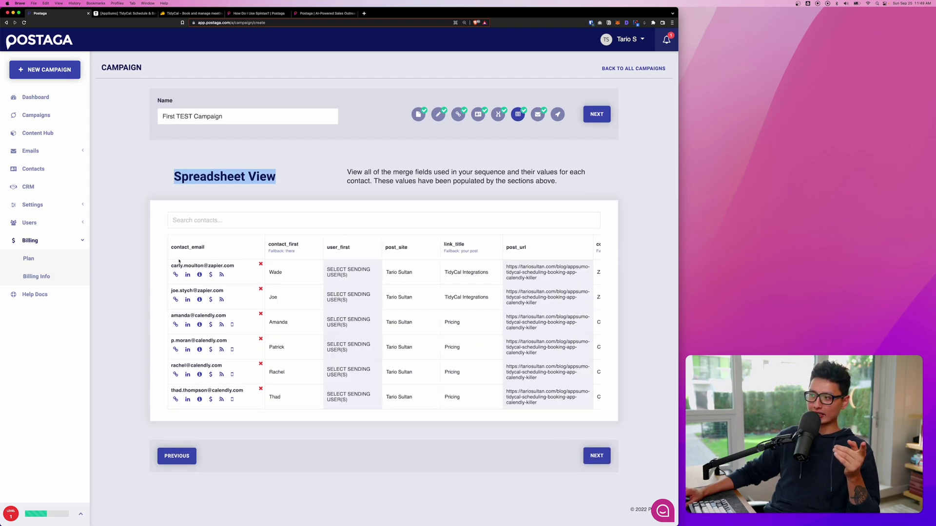
pyautogui.hscroll(10, 317, 271)
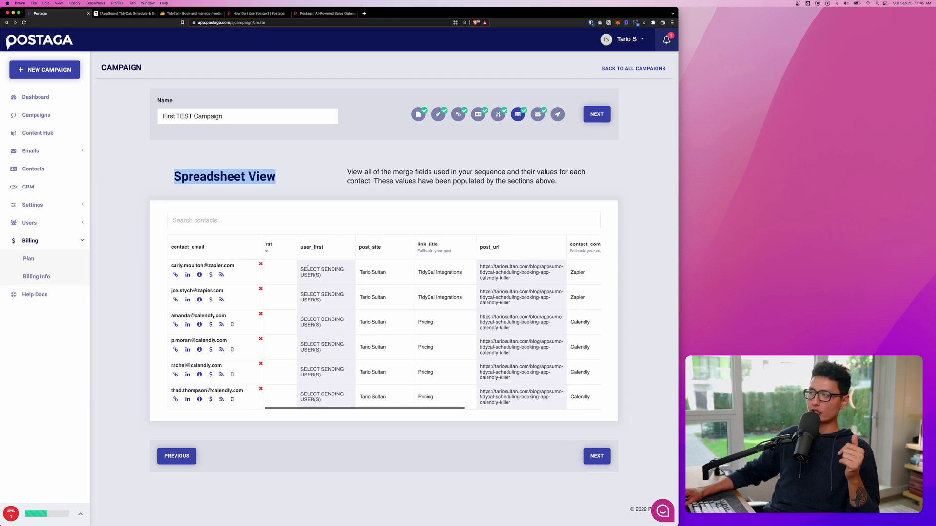
pyautogui.hscroll(-10, 324, 276)
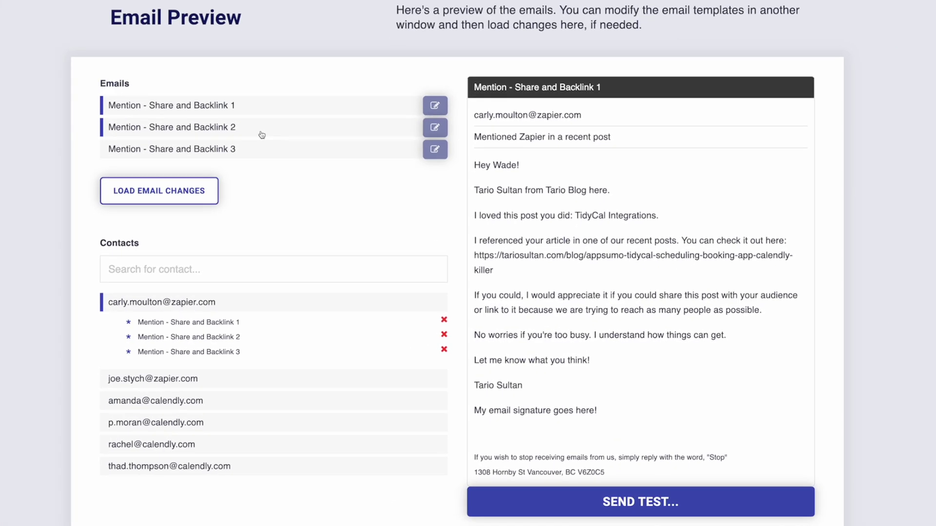
pyautogui.click(184, 400)
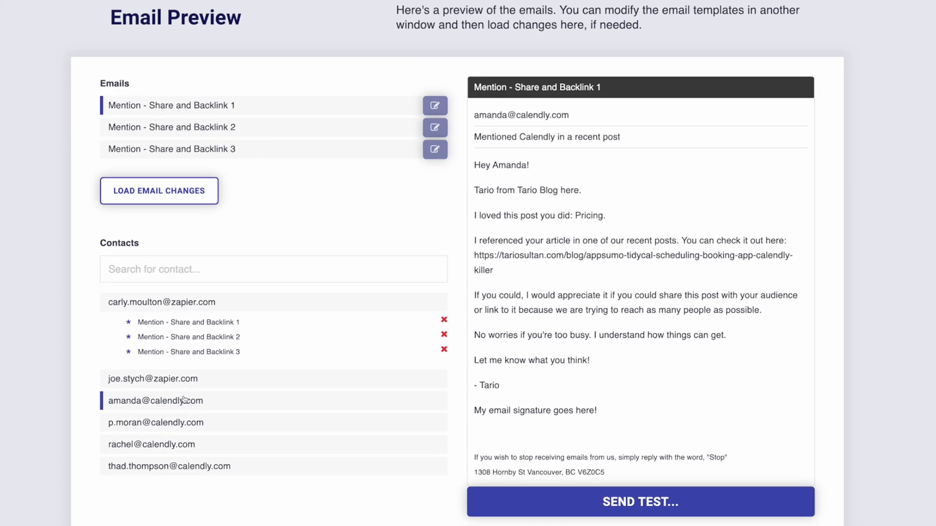
pyautogui.click(188, 422)
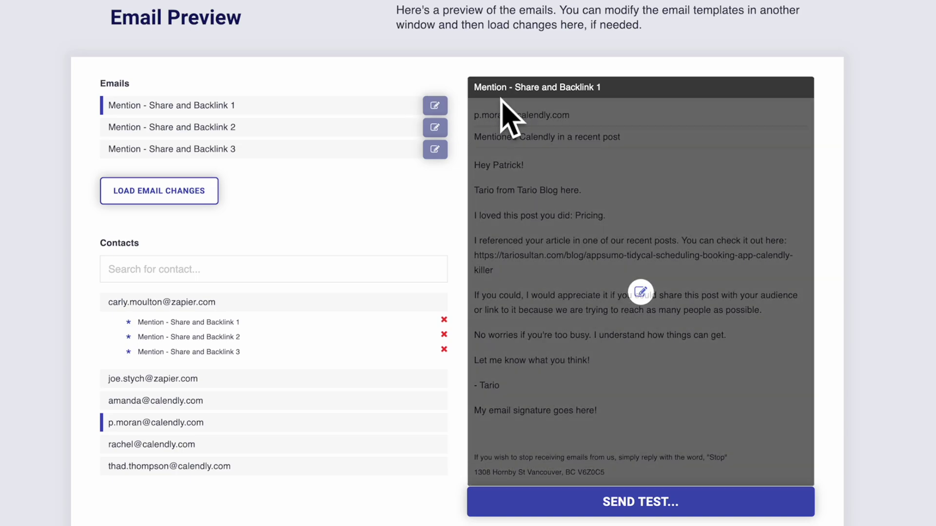
pyautogui.click(139, 464)
pyautogui.click(151, 442)
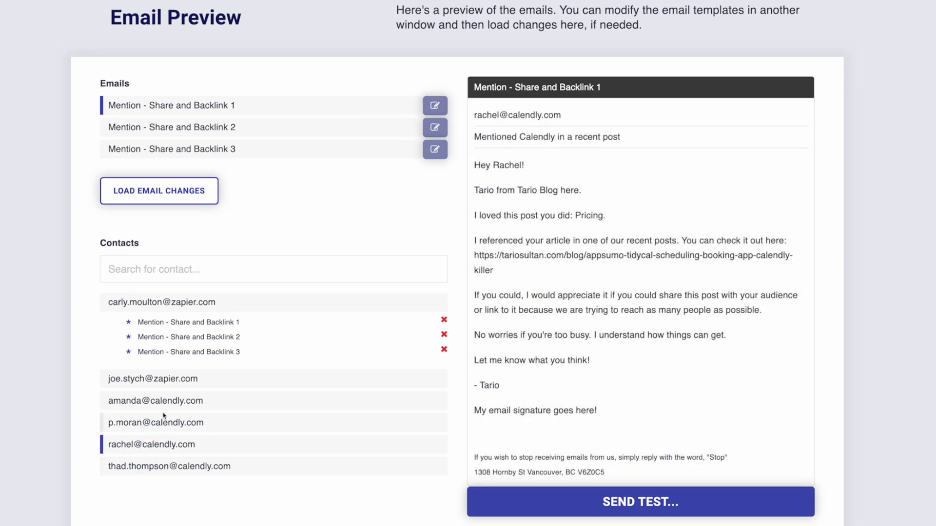
pyautogui.click(131, 388)
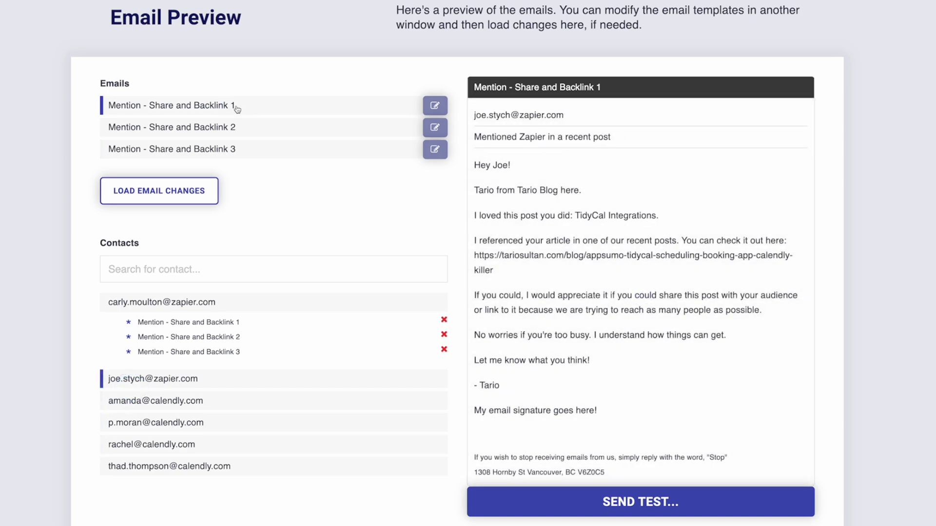
pyautogui.click(217, 149)
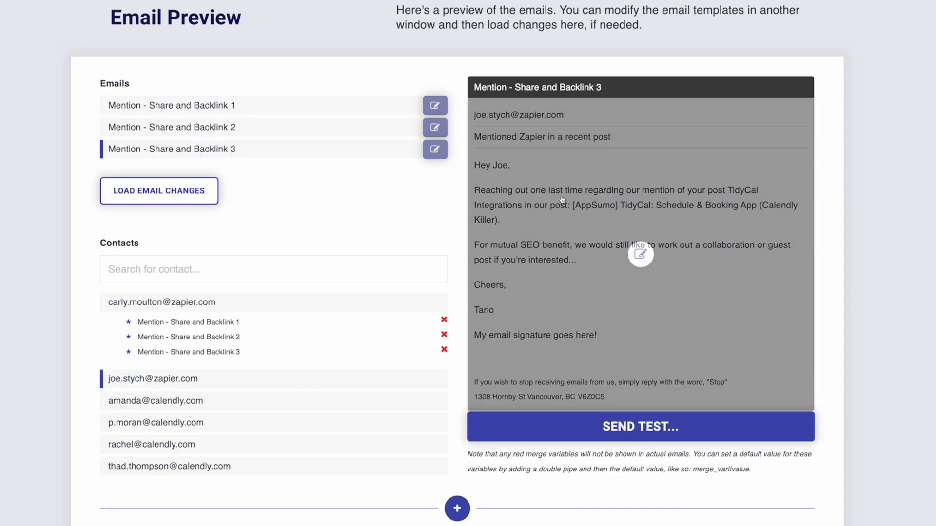
pyautogui.click(241, 105)
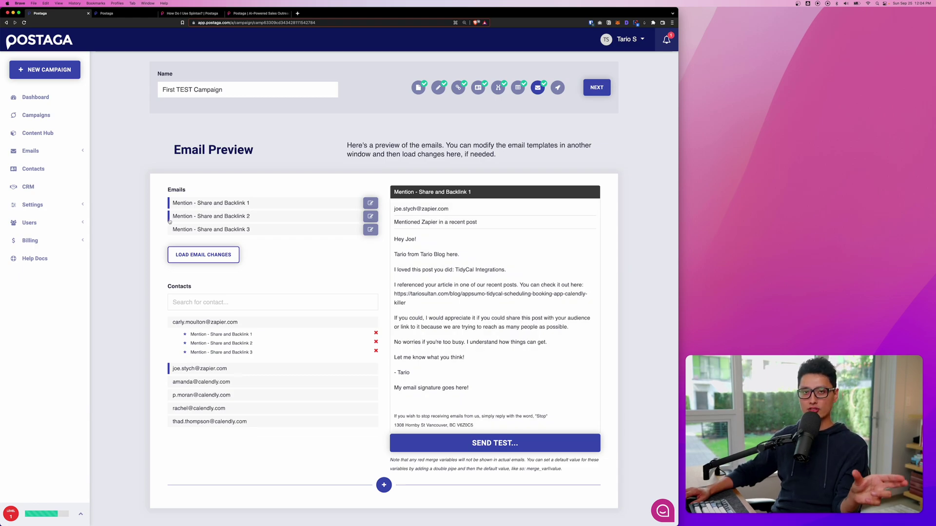
pyautogui.click(209, 249)
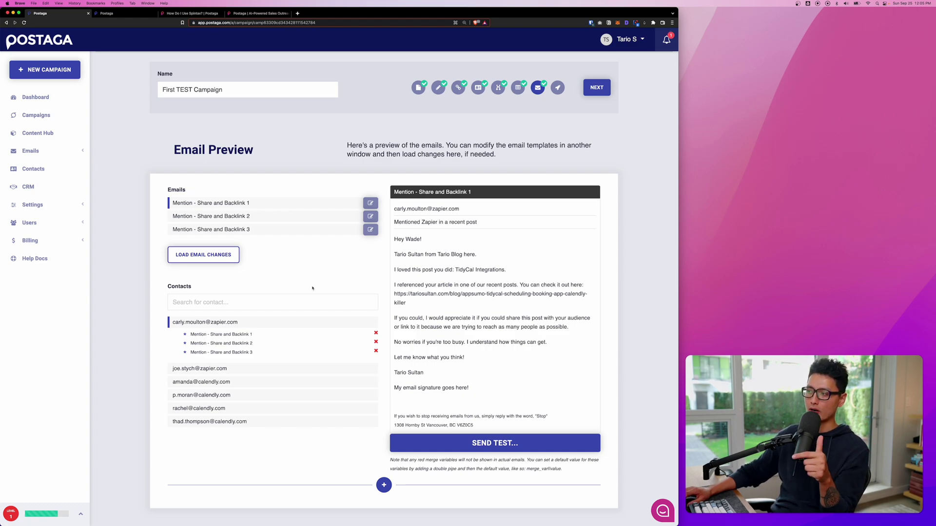
# Review Mention - Share and Backlink 1 in the editor and save it as an email overwrite
pyautogui.click(417, 292)
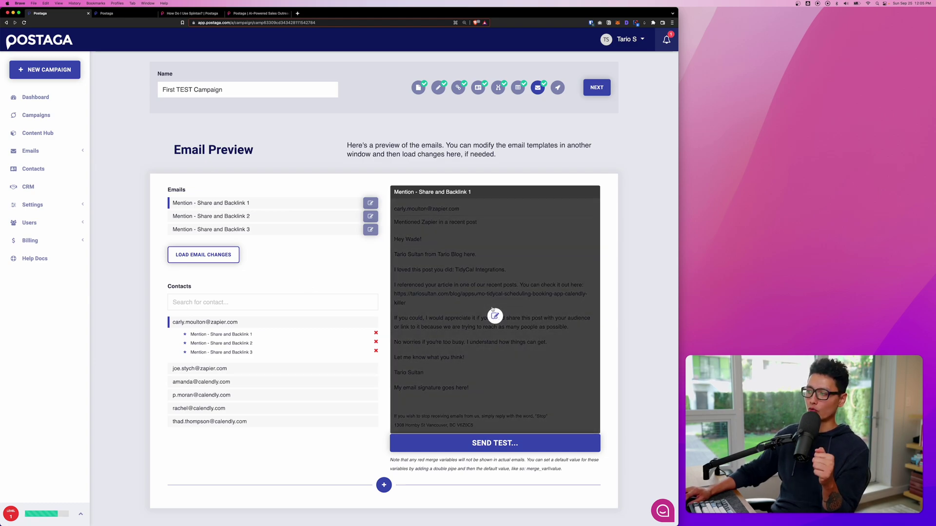
pyautogui.moveTo(139, 201); pyautogui.dragTo(276, 210)
pyautogui.click(246, 223)
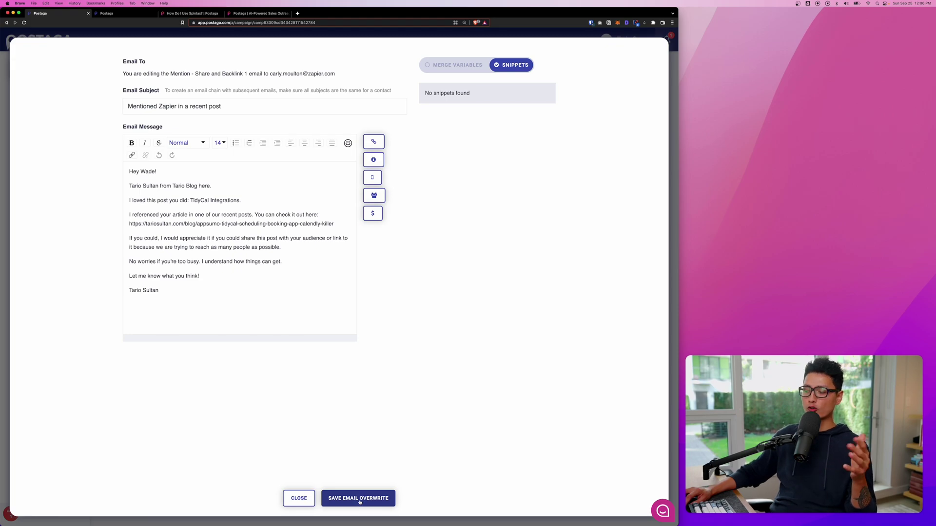
pyautogui.click(360, 499)
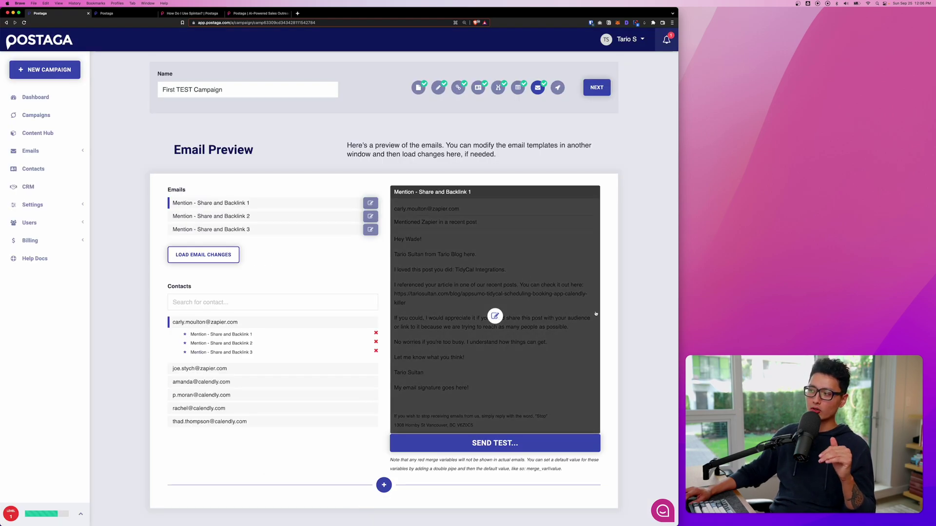
pyautogui.scroll(-3, 340, 387)
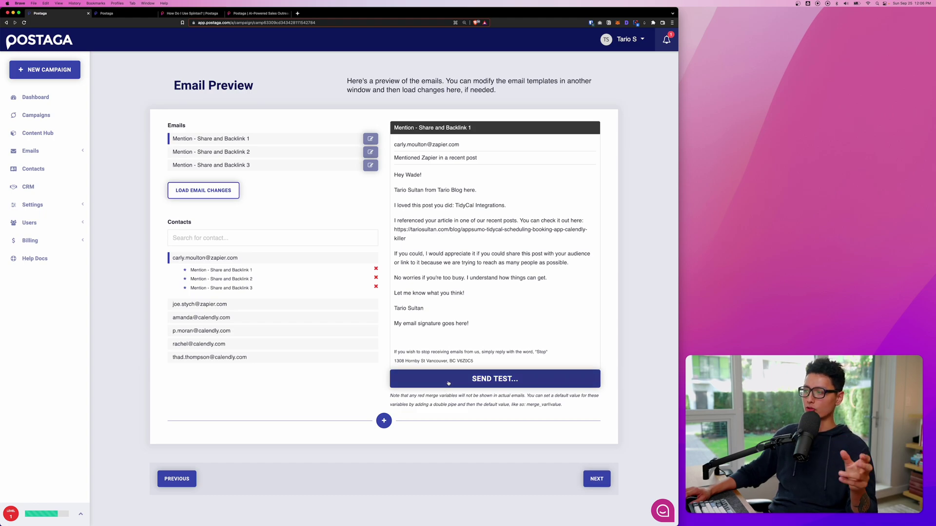
pyautogui.moveTo(485, 235)
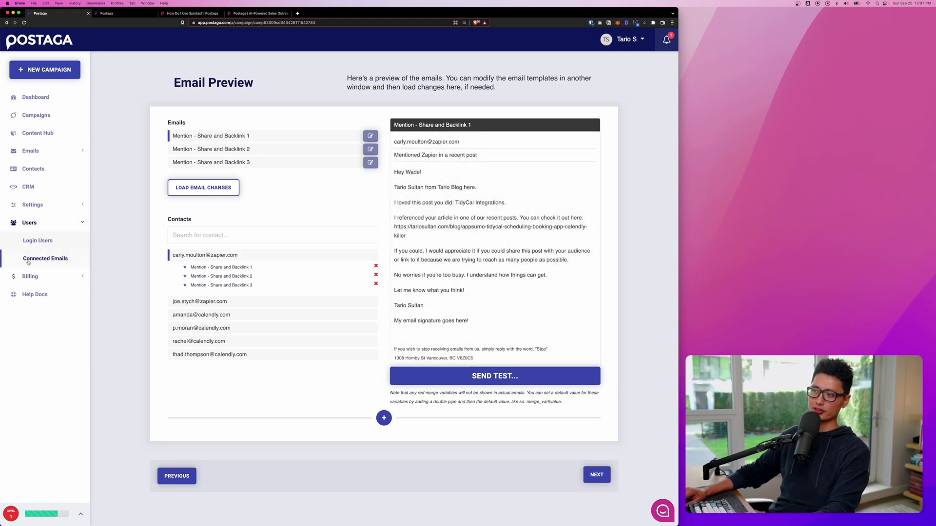
# In the Connected User settings, review the sender's first name, last name and signature text
pyautogui.hotkey('ctrl', 'Tab')
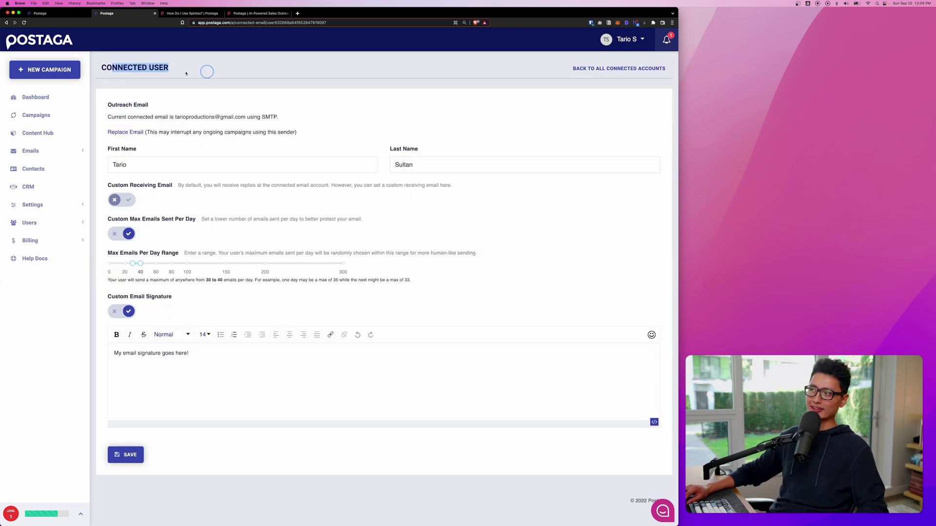
pyautogui.click(164, 160)
pyautogui.click(461, 162)
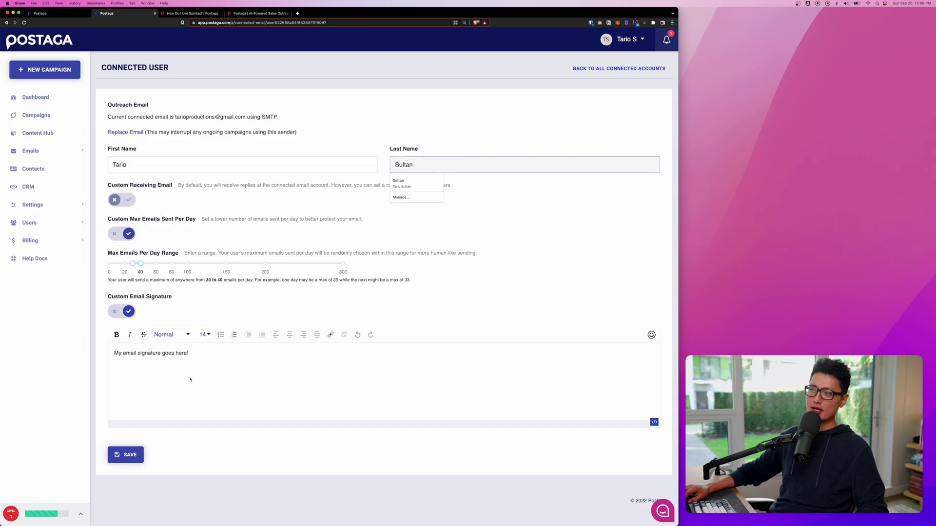
pyautogui.click(151, 384)
pyautogui.moveTo(190, 353); pyautogui.dragTo(111, 354)
pyautogui.click(127, 372)
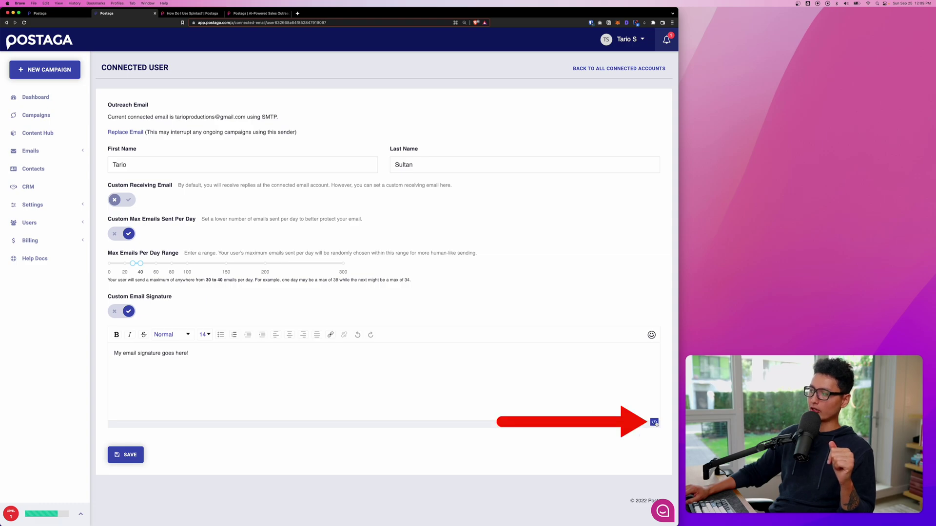
# Switch the signature editor to code view and inspect the signature's HTML
pyautogui.click(654, 422)
pyautogui.press('super+a')
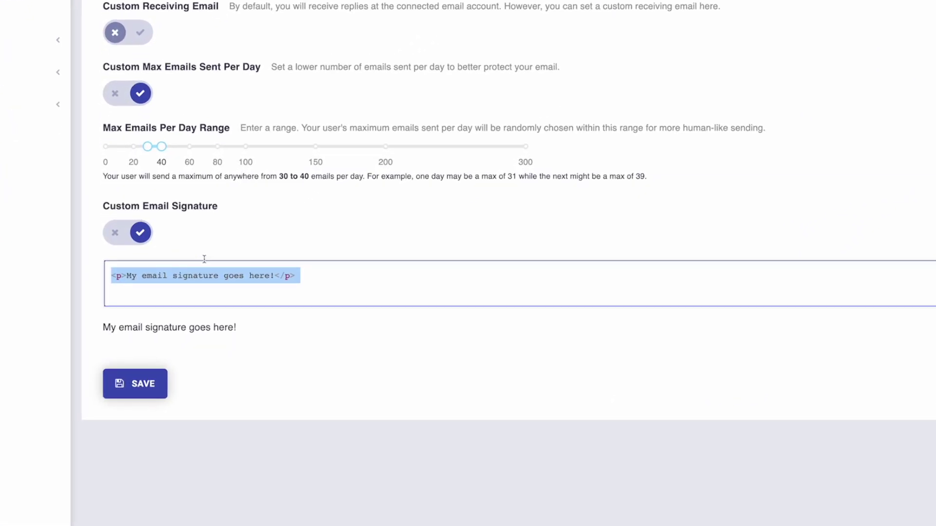
pyautogui.click(380, 263)
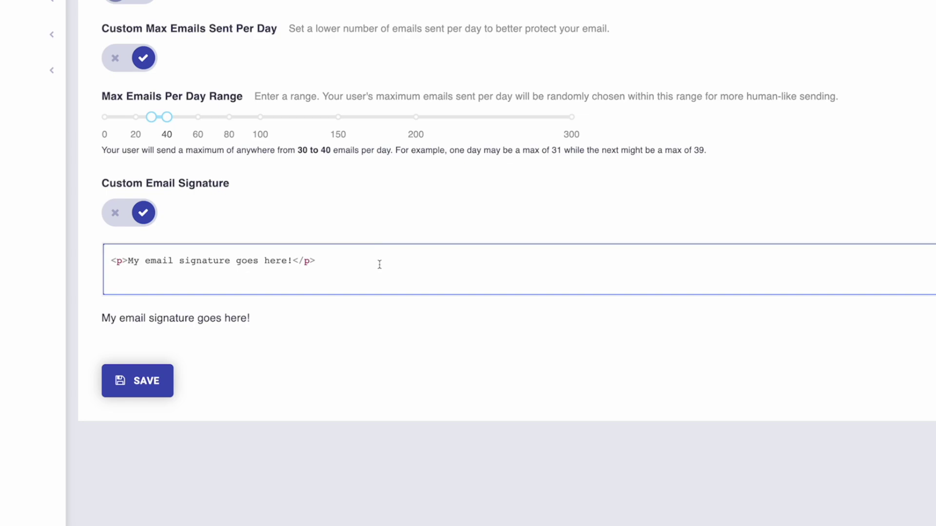
pyautogui.moveTo(351, 265); pyautogui.dragTo(86, 253)
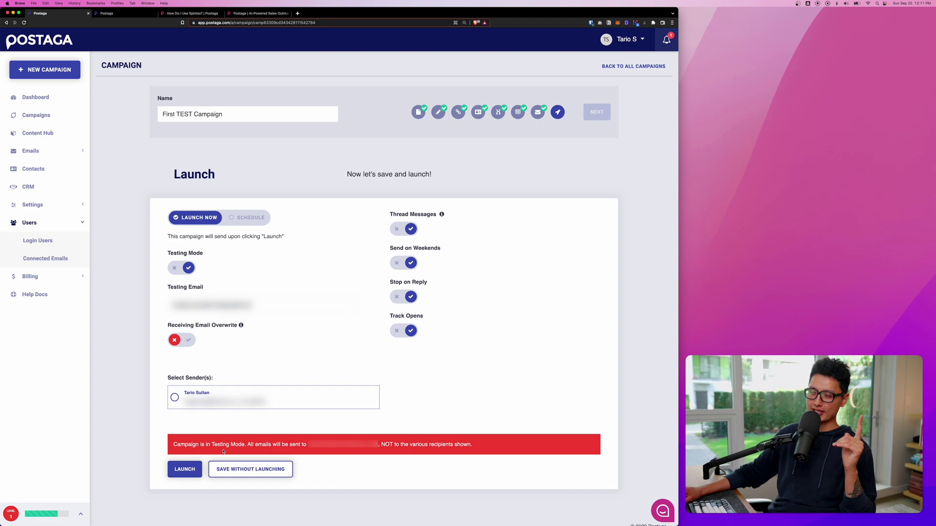
# Review Thread Messages and Send on Weekends, then tick the connected sender under Select Sender(s)
pyautogui.tripleClick(397, 214)
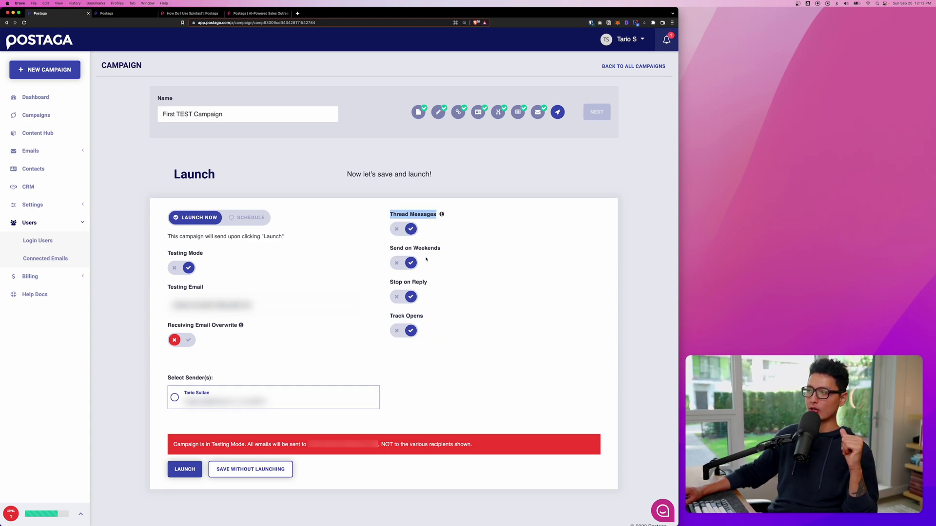
pyautogui.moveTo(394, 250); pyautogui.dragTo(456, 251)
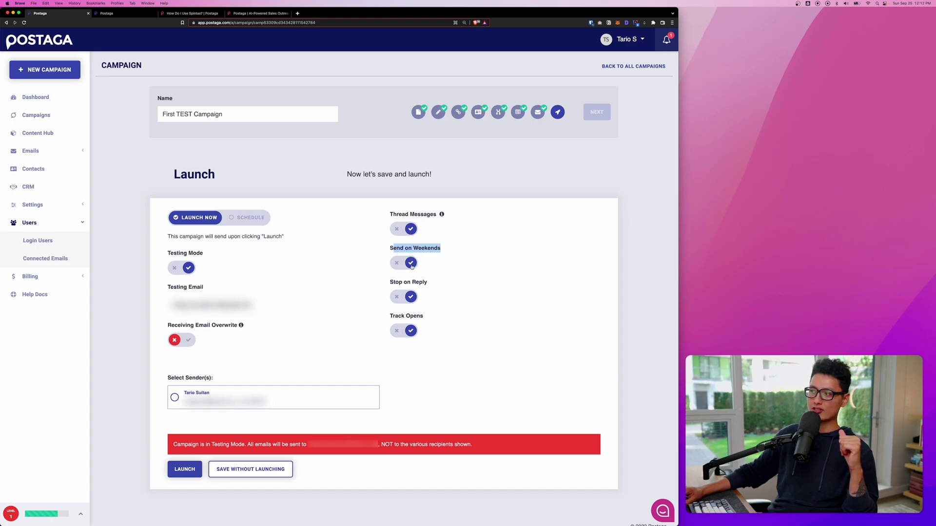
pyautogui.click(395, 265)
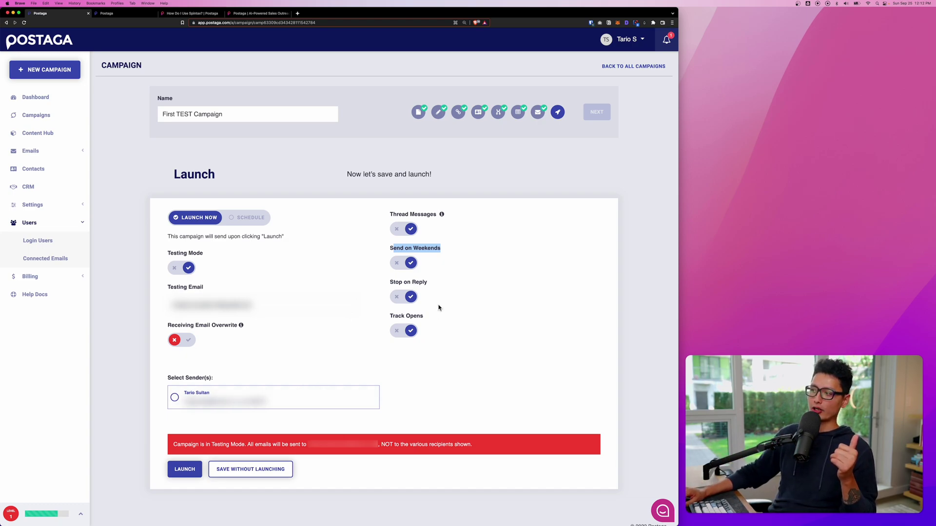
pyautogui.click(174, 397)
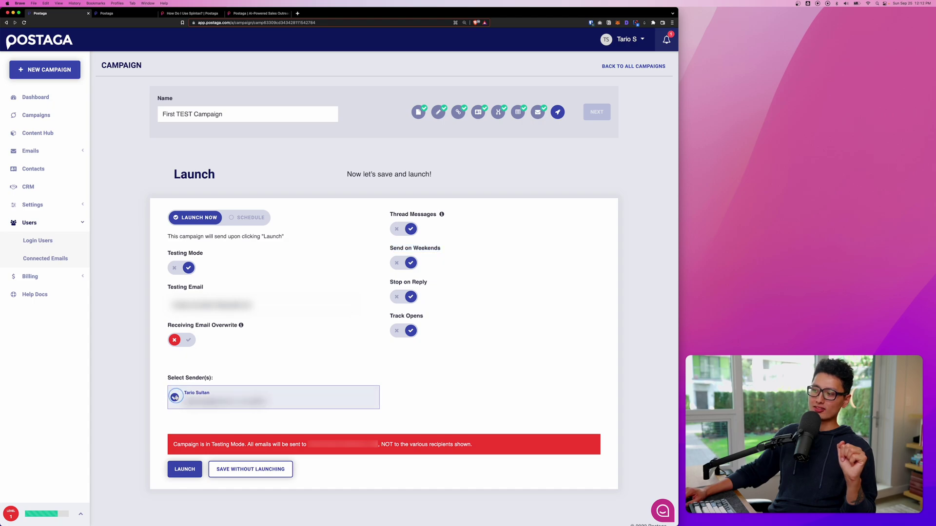